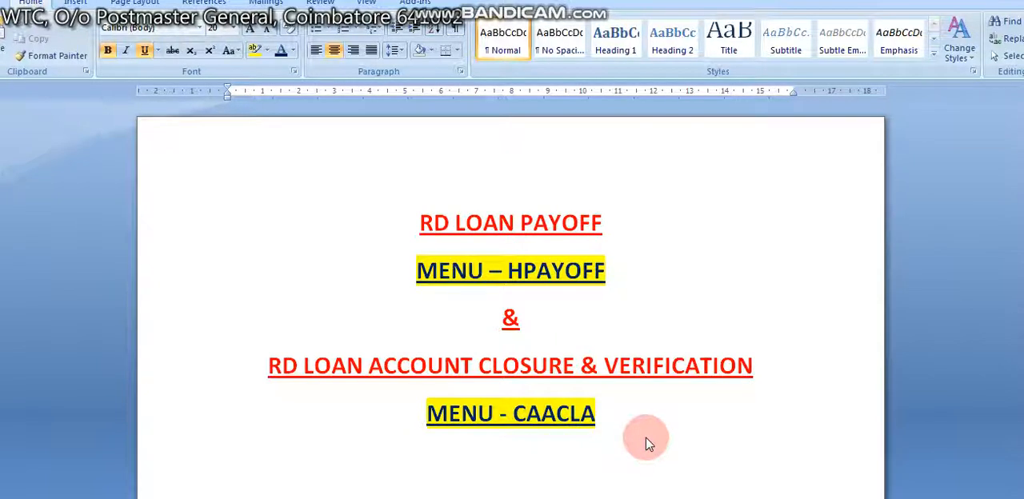
drag(507, 270, 614, 272)
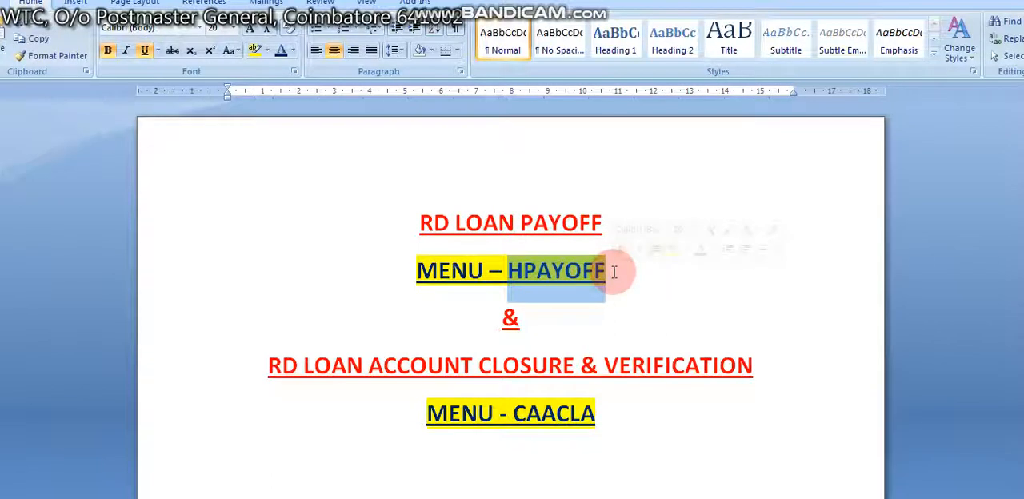
drag(510, 277, 610, 277)
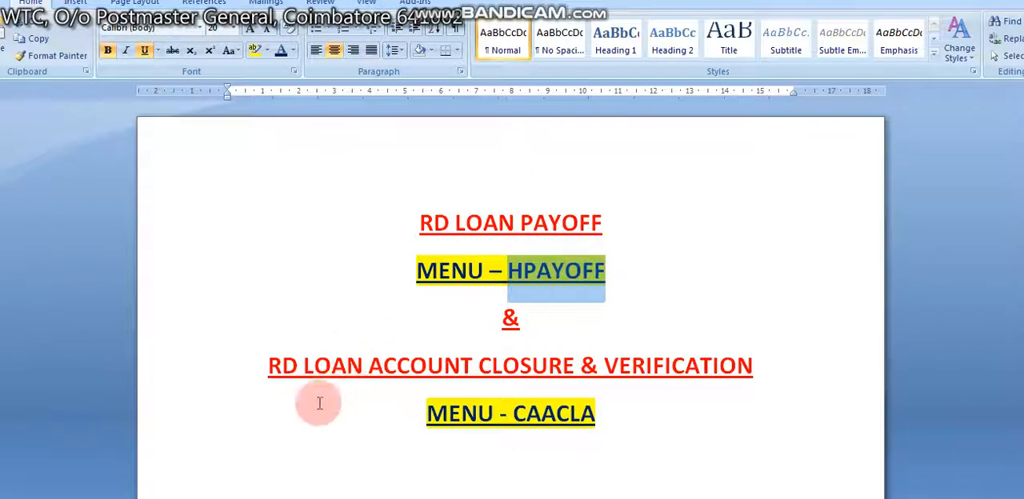
drag(270, 370, 485, 391)
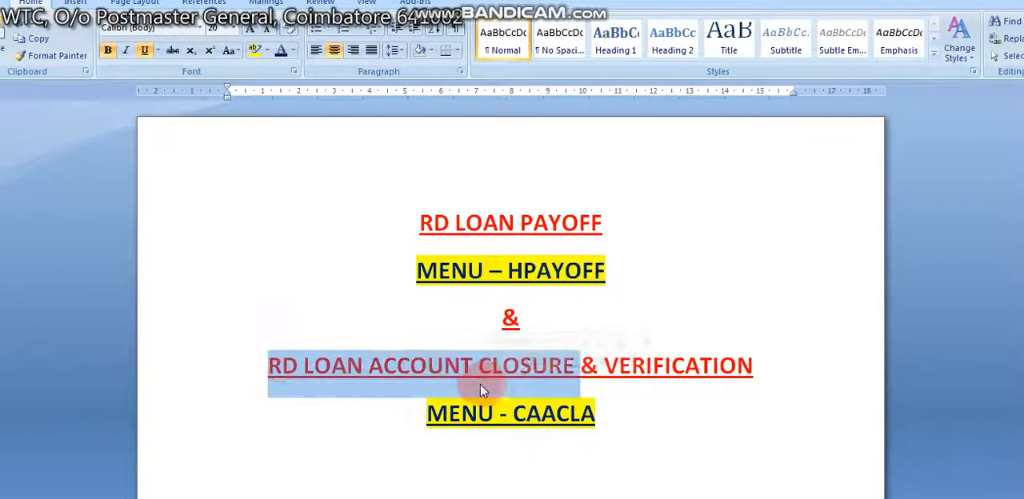
click(515, 274)
drag(512, 273, 610, 272)
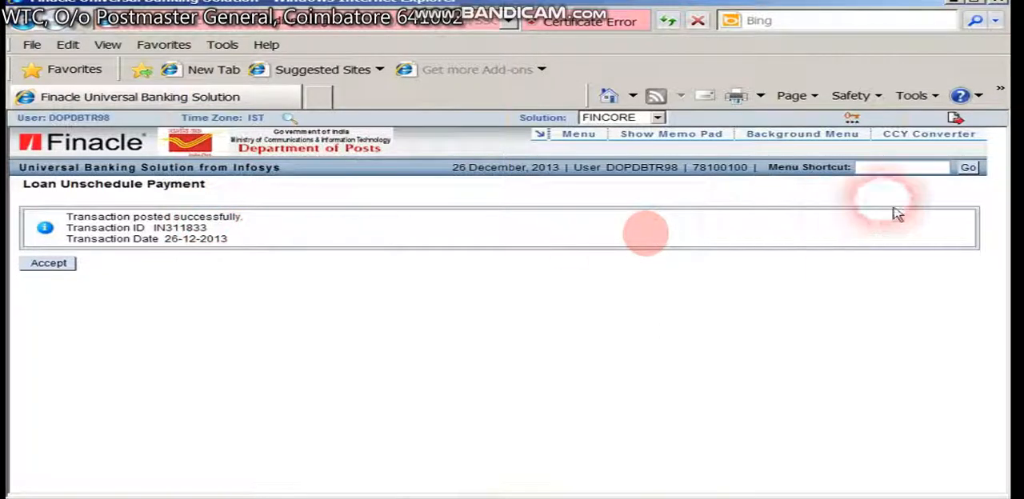
Switch to Finacle, open the HPAYOFF menu and set the function to P - Payoff Loan Amt.
click(916, 168)
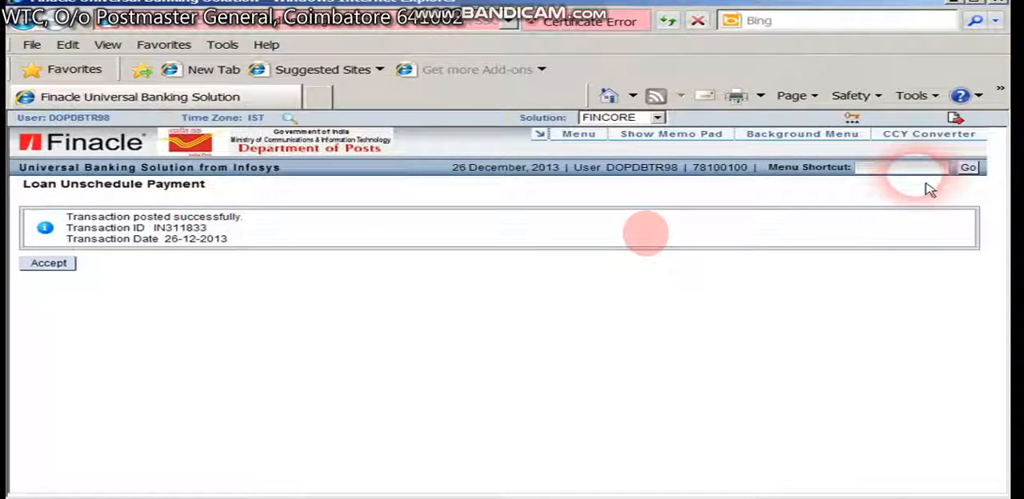
text(HPAYOFF)
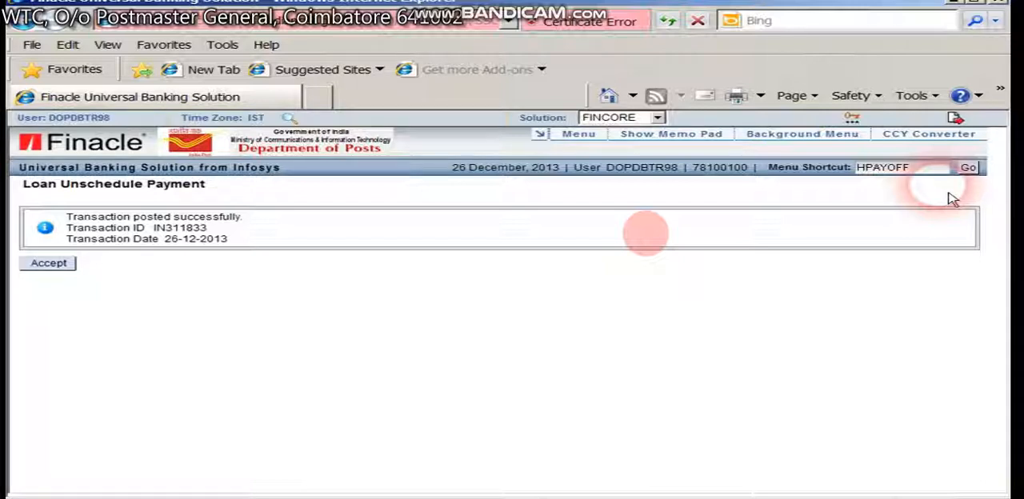
click(968, 167)
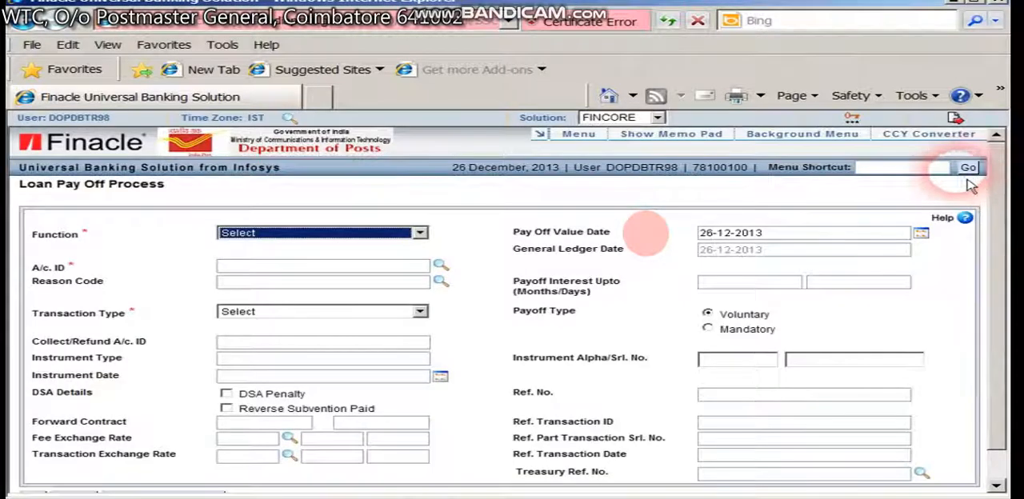
click(392, 232)
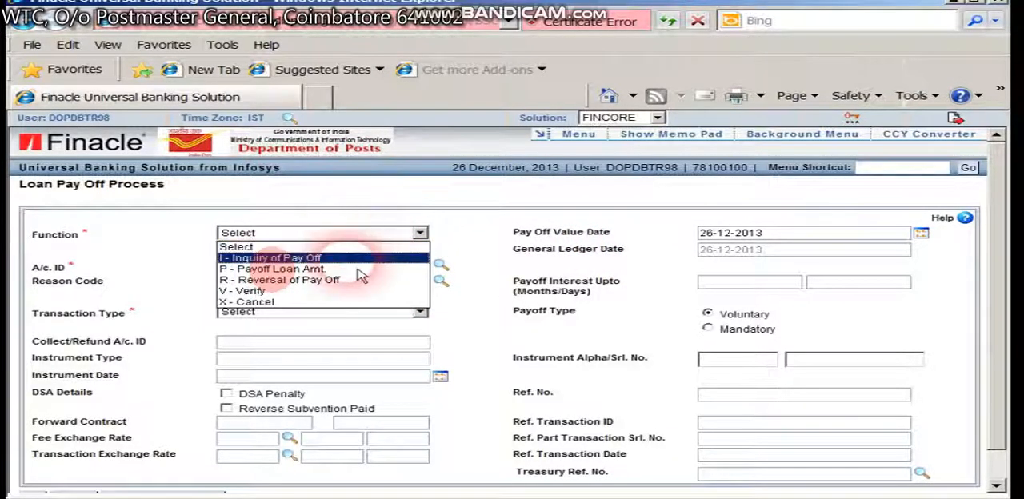
click(273, 270)
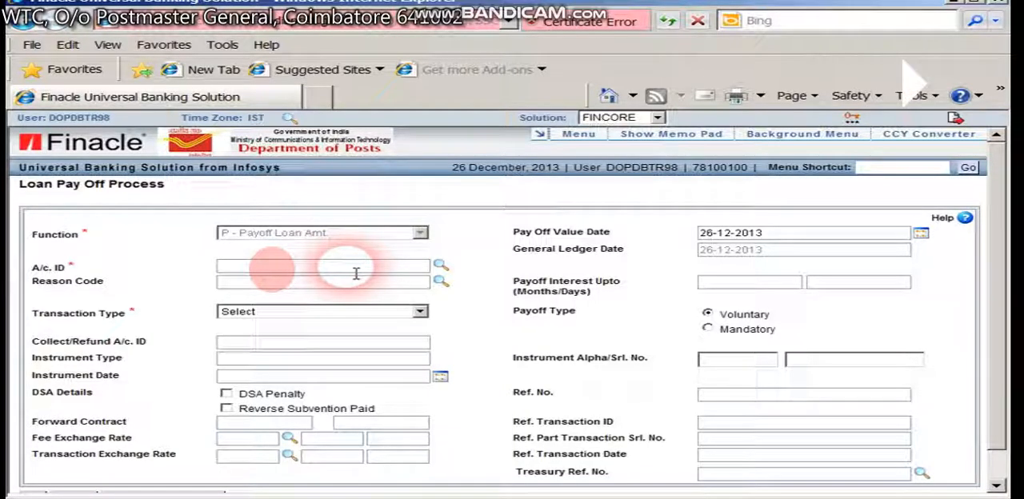
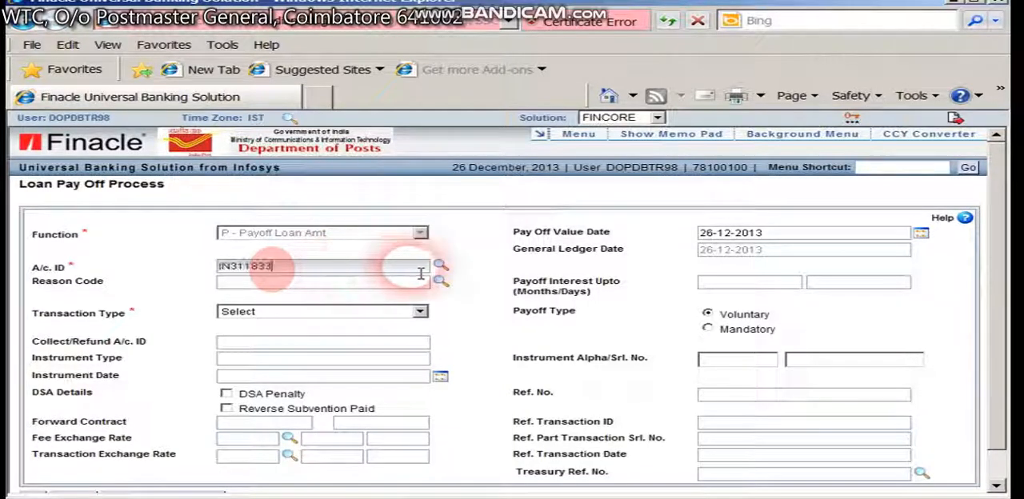
Fill in the A/c. ID with the customer's RD loan account number.
drag(272, 268, 198, 280)
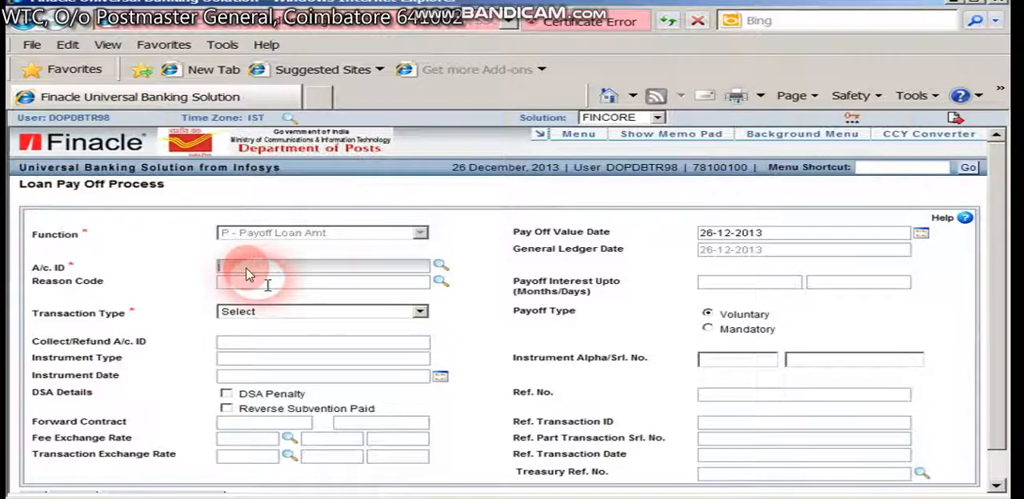
key(ctrl+v)
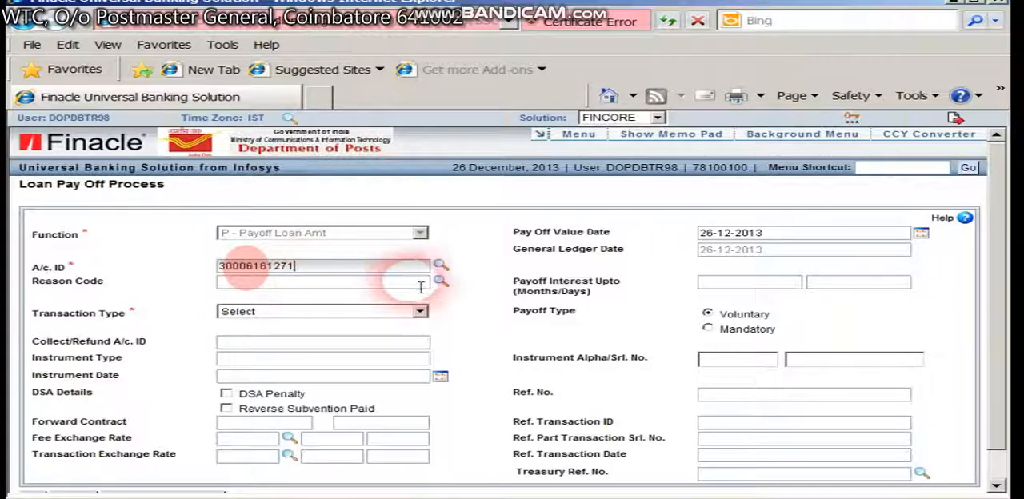
key(Tab)
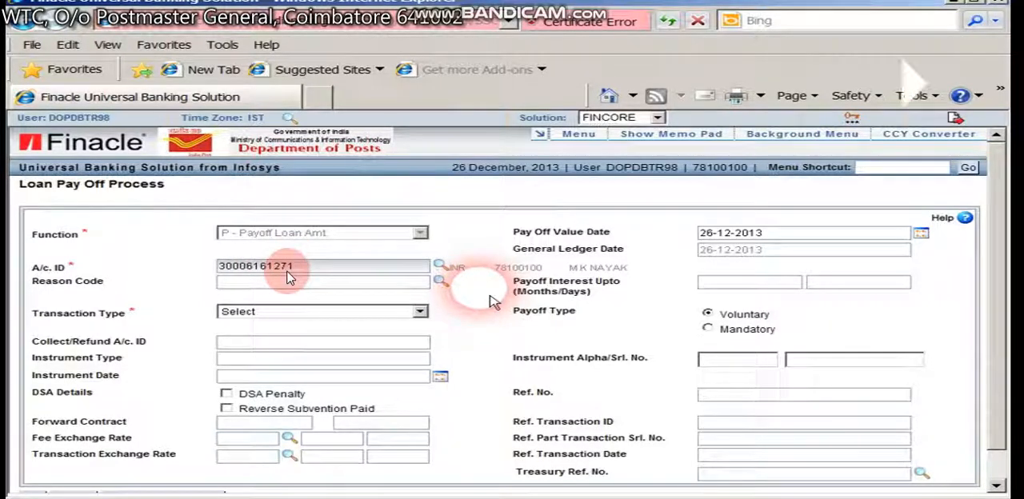
Set the transaction type to T/CI-Transfer Customer Induced.
click(344, 311)
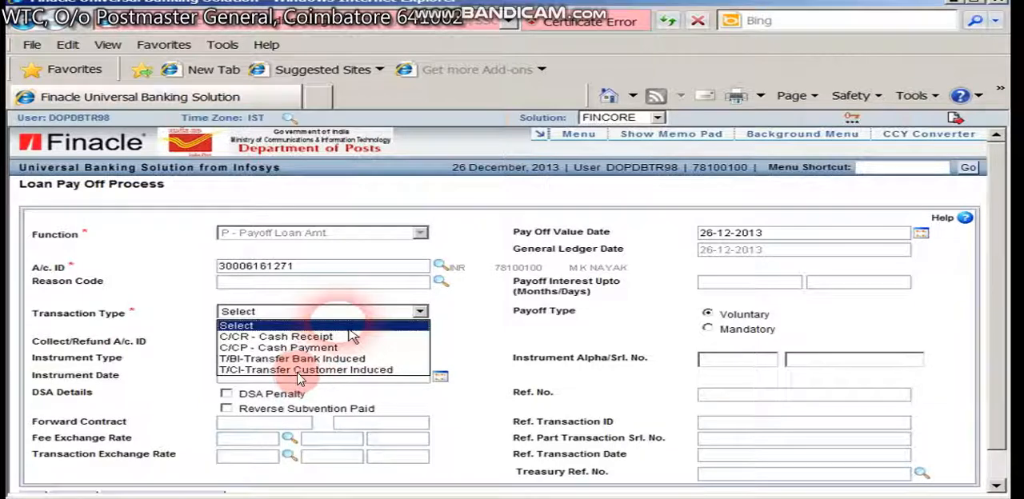
click(350, 336)
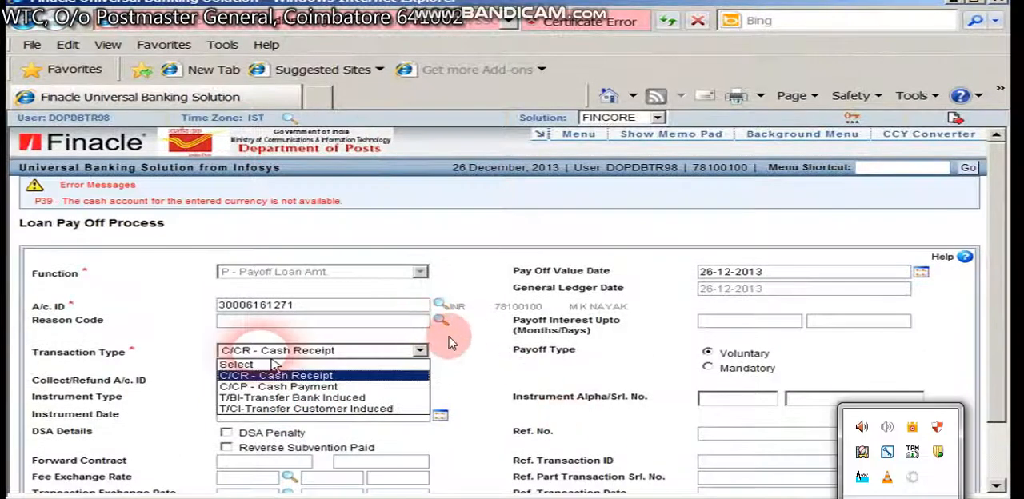
click(294, 409)
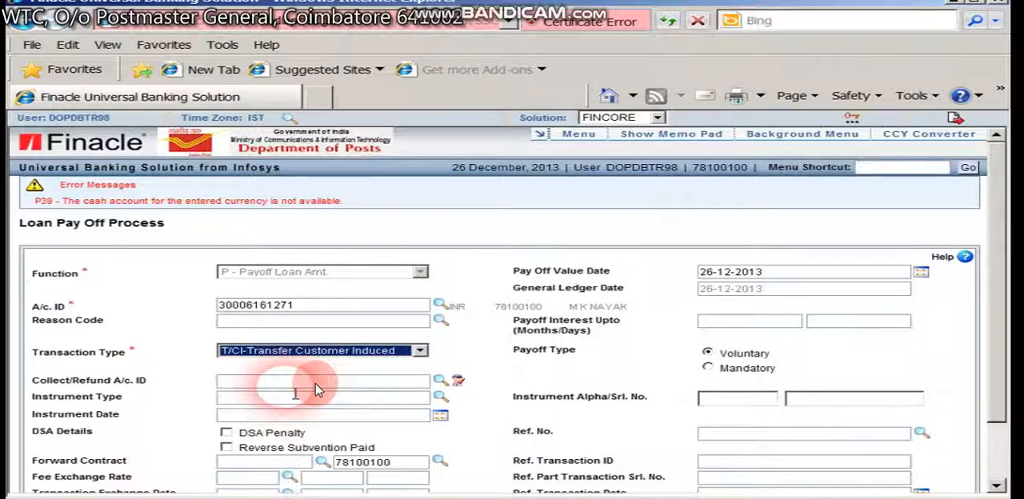
Enter the customer's SB account number as the Collect/Refund A/c. ID and proceed to the payoff details.
click(253, 384)
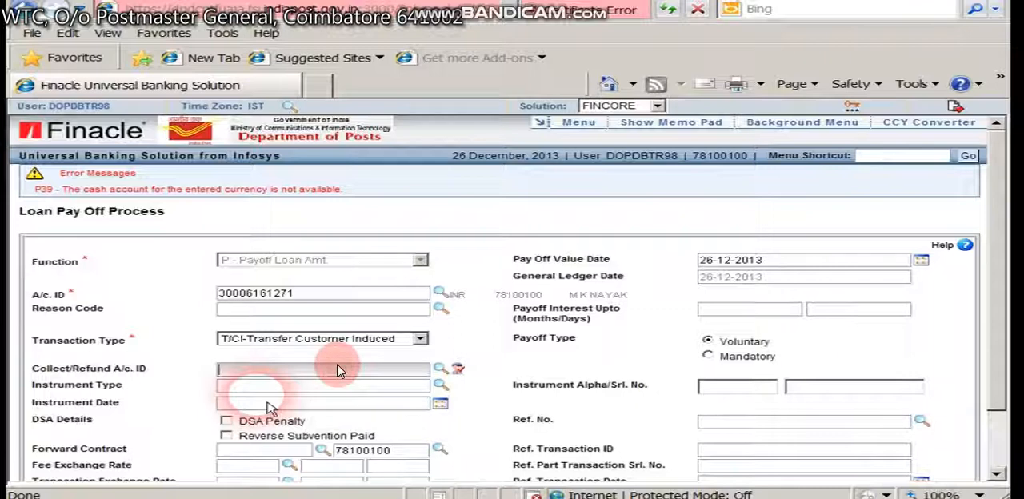
key(ctrl+v)
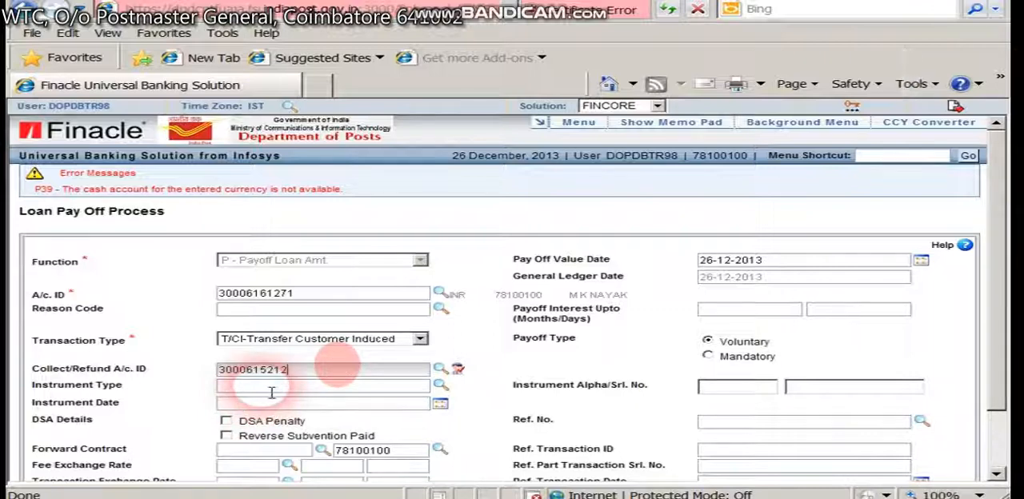
key(Tab)
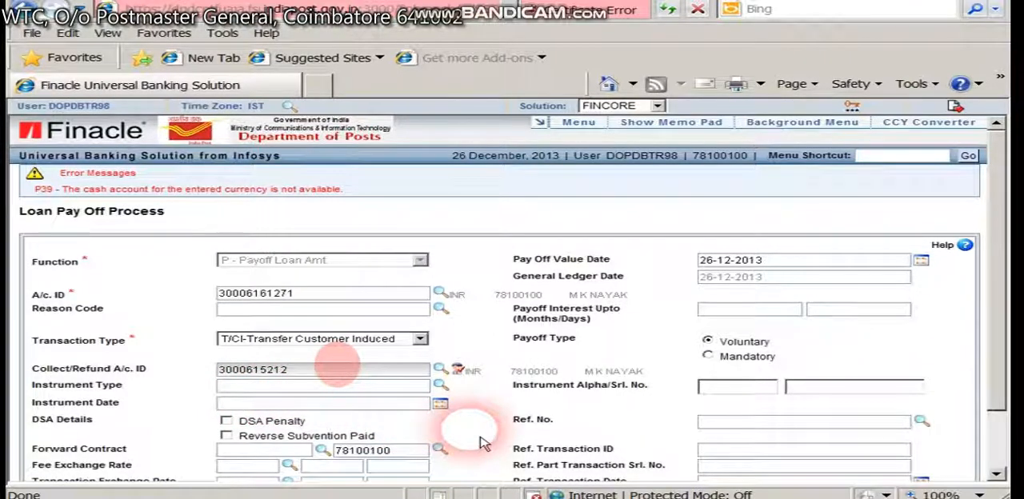
scroll(483, 444, down, 2)
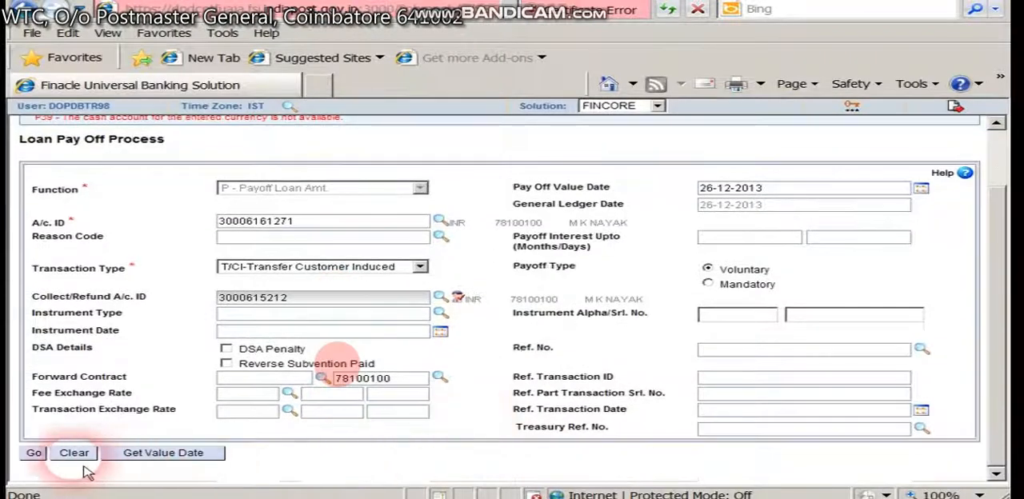
click(35, 453)
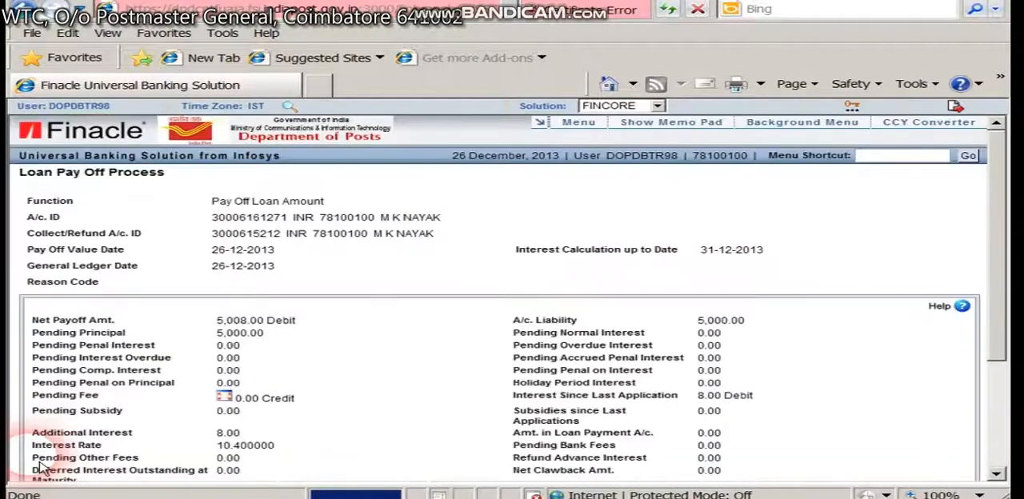
Create the payoff transaction, submit it and accept the result.
scroll(281, 377, down, 3)
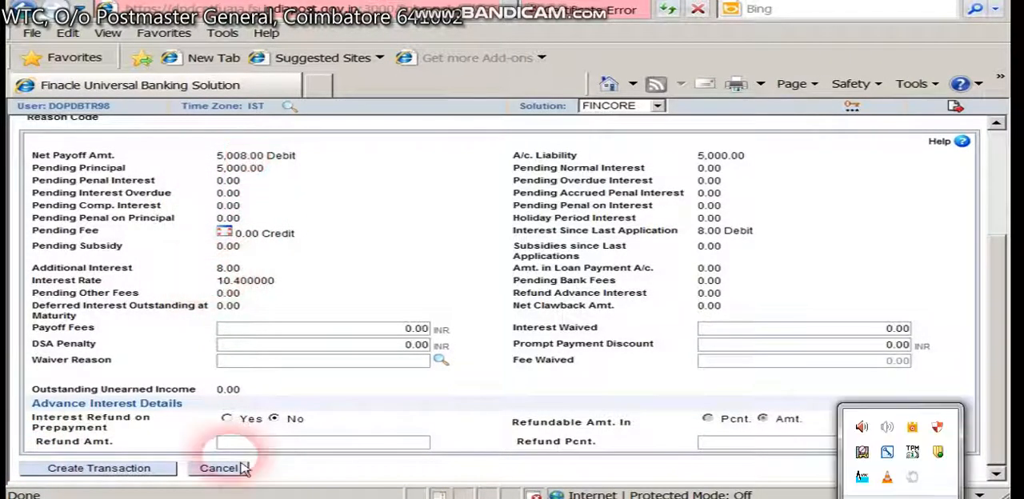
click(152, 468)
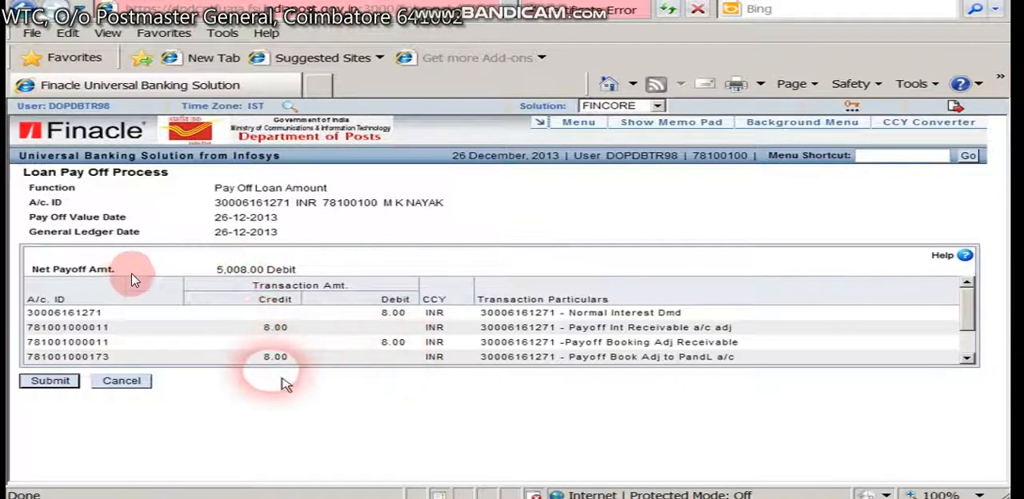
click(52, 381)
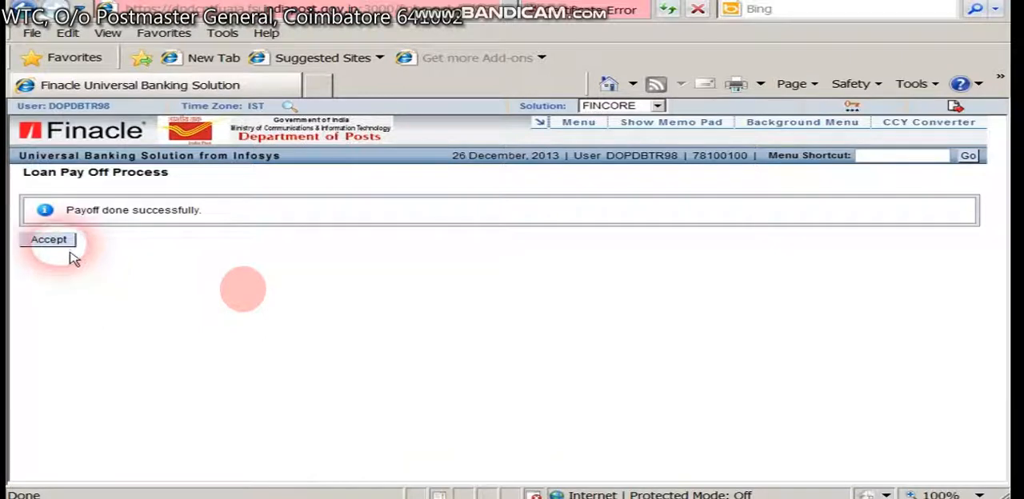
click(67, 242)
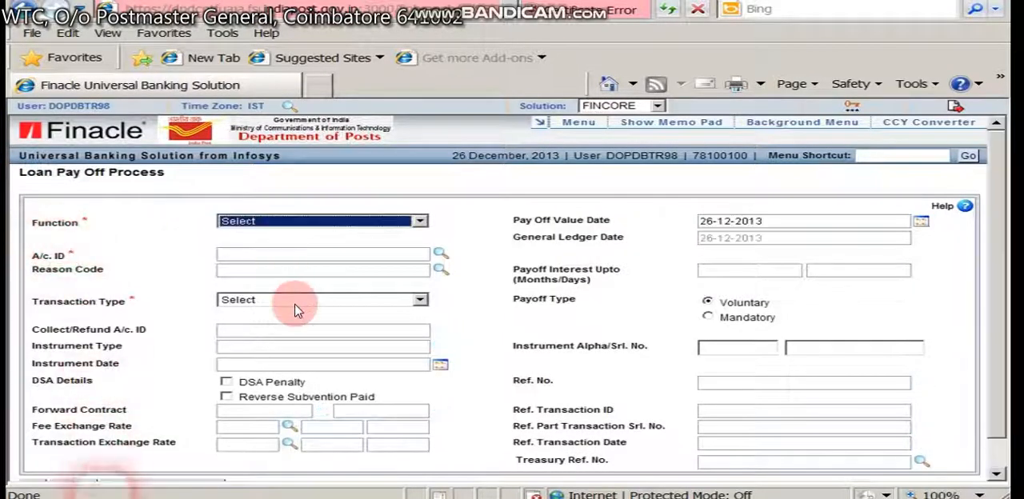
Switch to the other user's Finacle session, open the HPAYOFF menu and set the function to V - Verify.
mouse_move(104, 498)
click(124, 459)
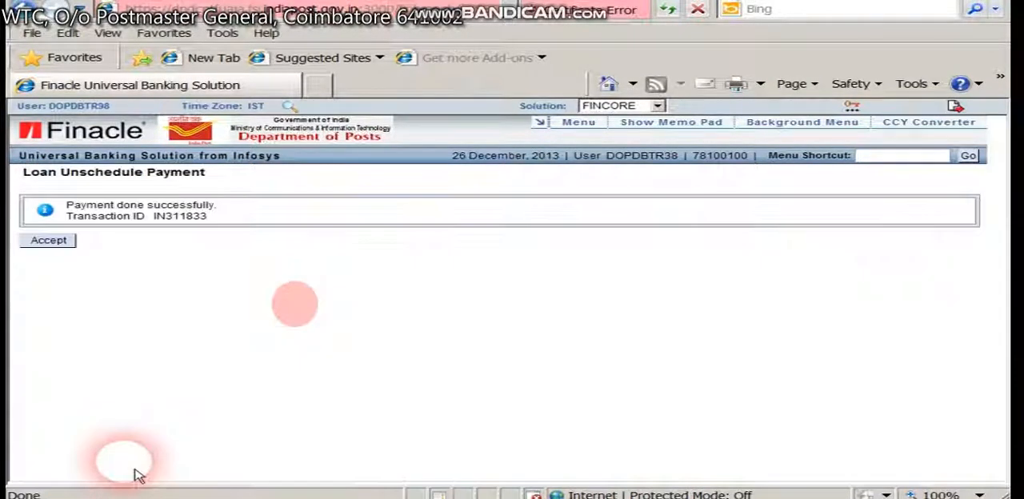
click(912, 160)
text(HPAY)
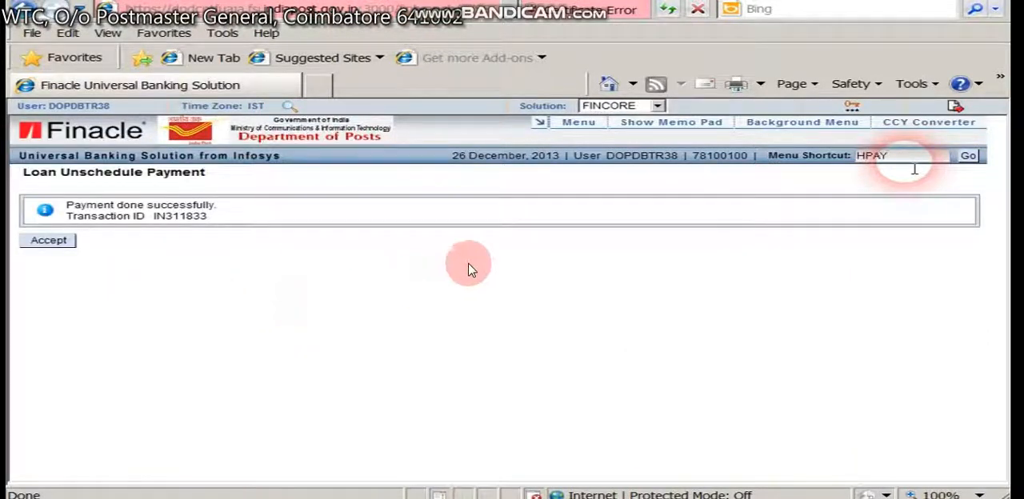
text(OFF)
click(968, 156)
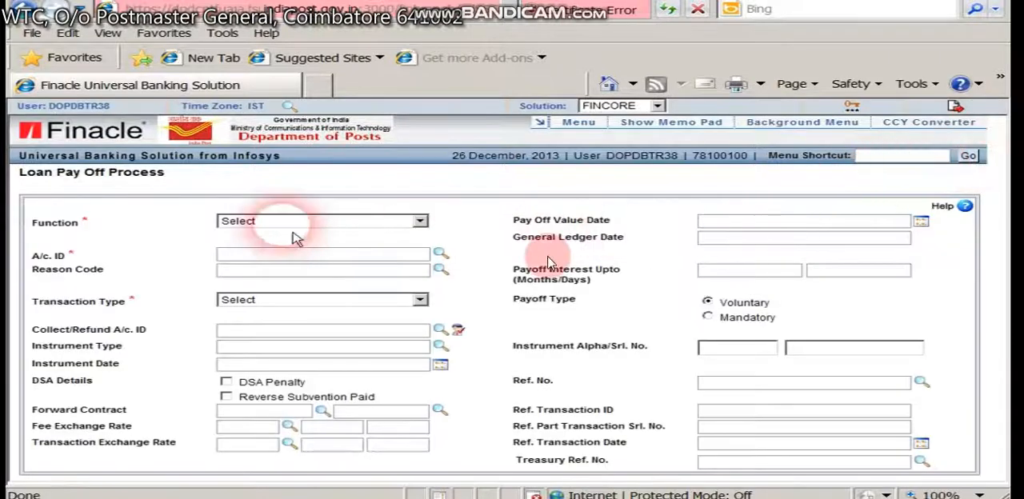
click(298, 229)
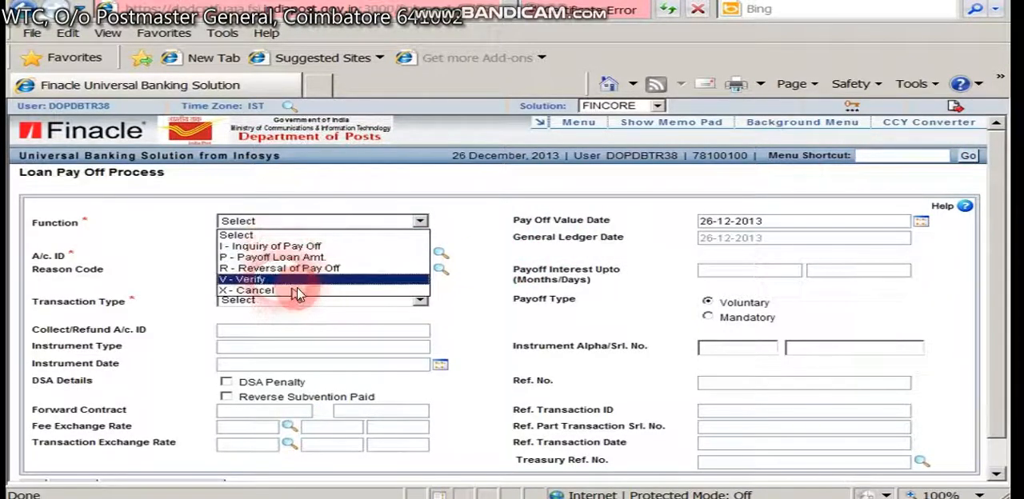
click(296, 280)
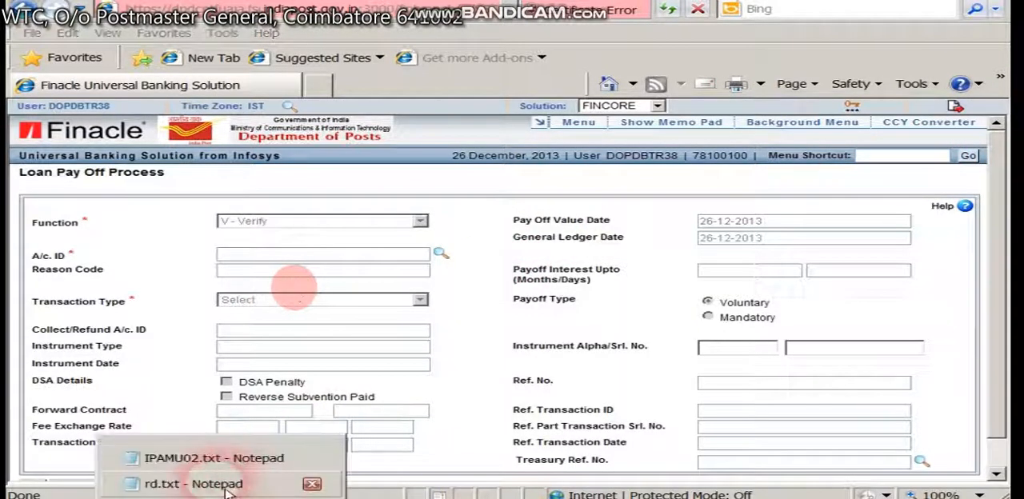
Switch to rd.txt in Notepad and copy the RD loan account number without its trailing spaces.
click(227, 475)
double_click(201, 92)
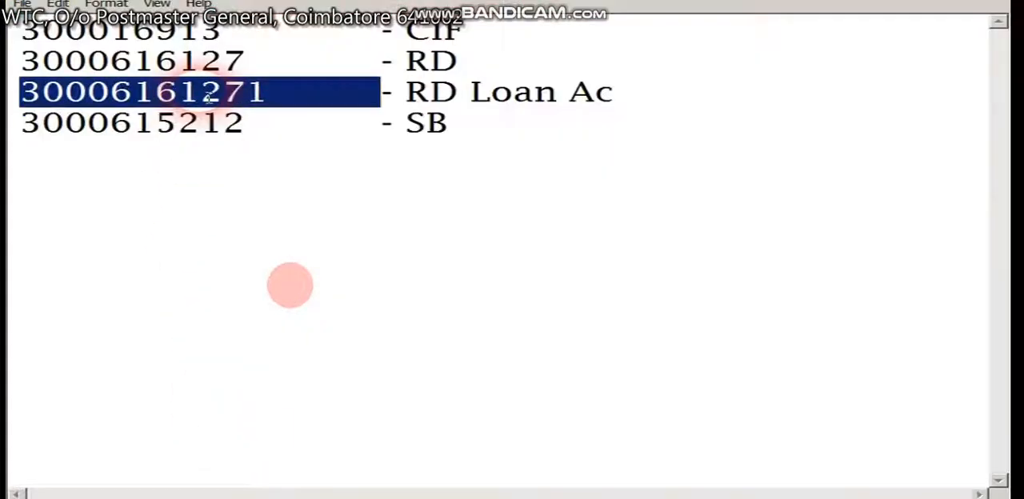
right_click(200, 90)
click(227, 89)
drag(269, 91, 223, 94)
drag(88, 93, 21, 92)
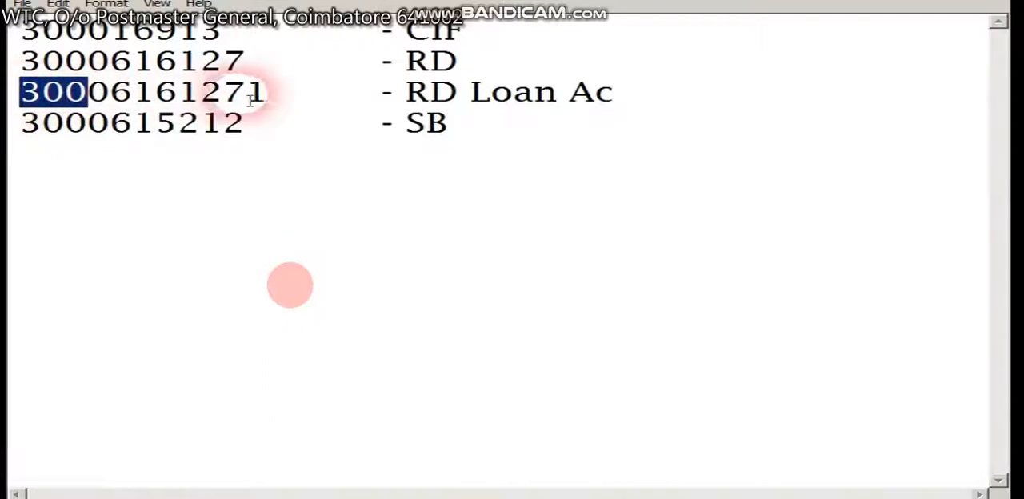
click(273, 97)
mouse_move(273, 97)
mouse_down()
mouse_move(28, 95)
mouse_move(275, 96)
mouse_up()
click(275, 96)
double_click(275, 96)
click(239, 97)
drag(271, 97, 36, 96)
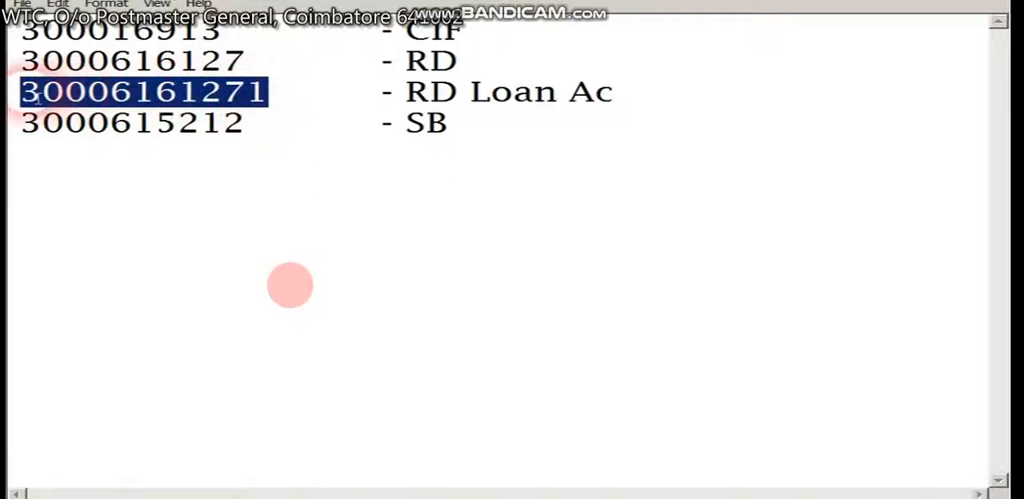
click(37, 96)
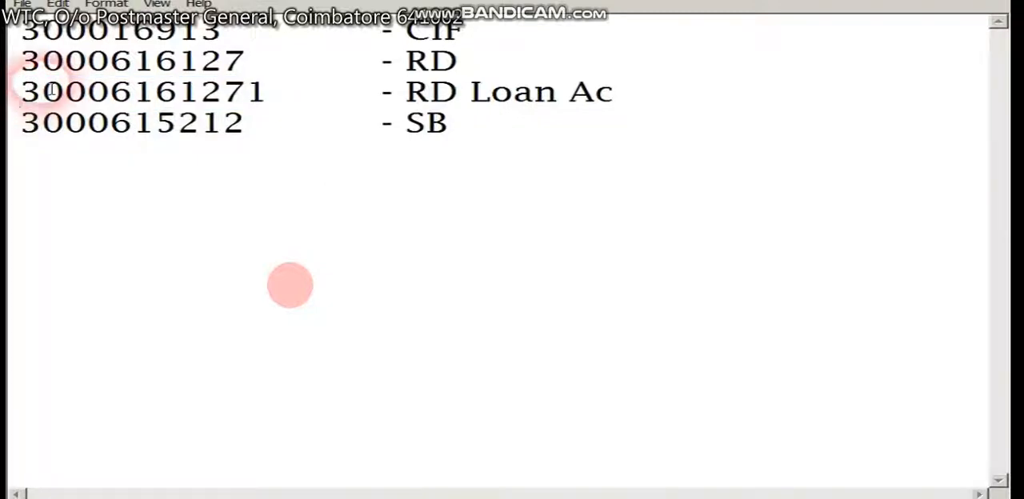
key(shift+Right)
key(shift+Right)
key(shift+Right)
key(shift+Right)
key(shift+Right)
key(shift+Right)
key(shift+Right)
key(shift+Right)
key(shift+Right)
key(shift+Right)
key(shift+Right)
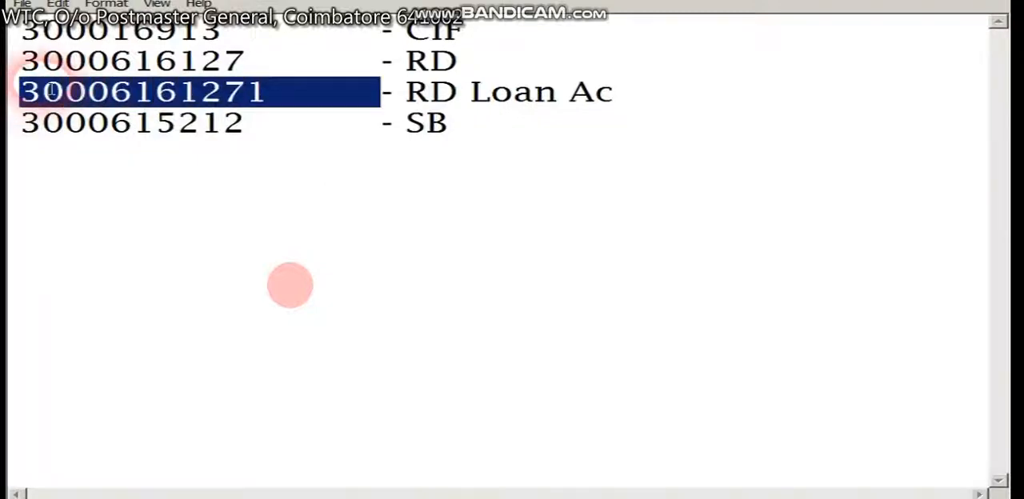
key(shift+Left)
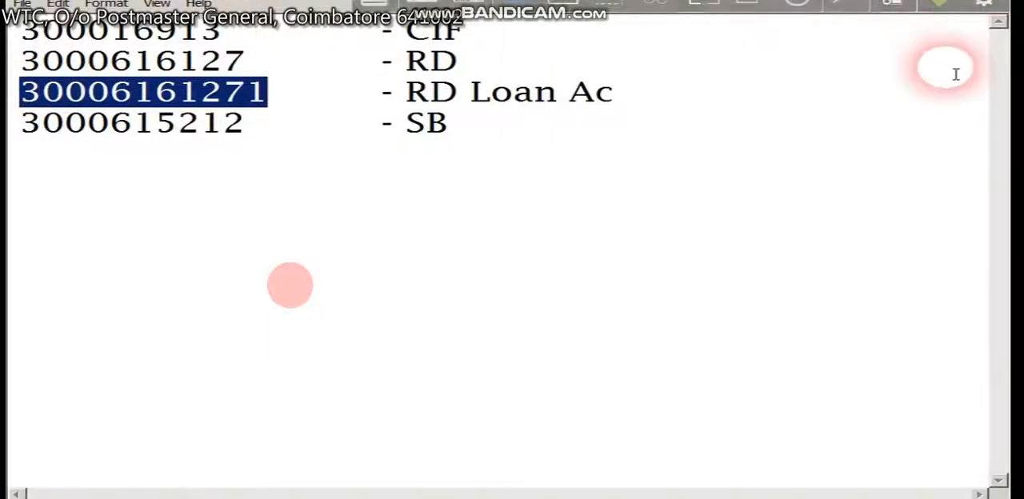
Return to Finacle, enter the RD loan account number as the A/c. ID and proceed to the payoff verification details.
click(968, 14)
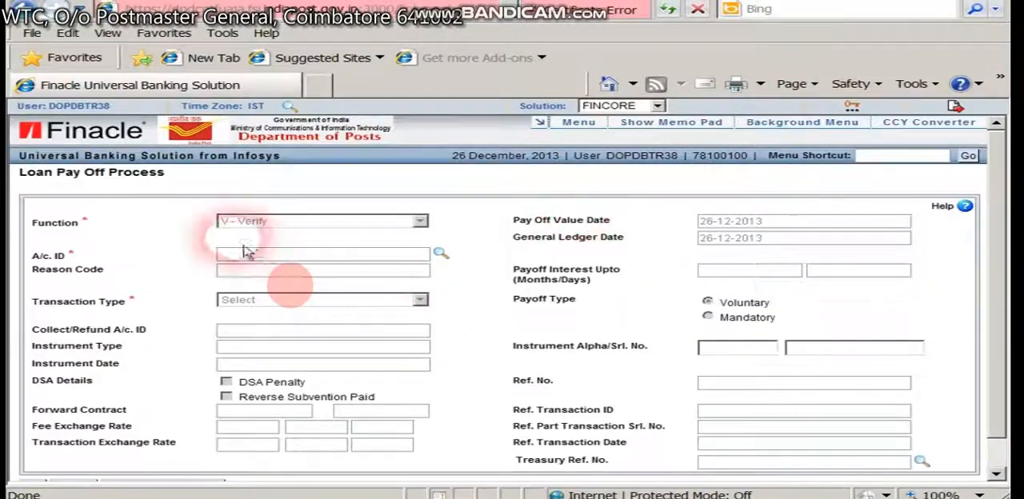
click(285, 260)
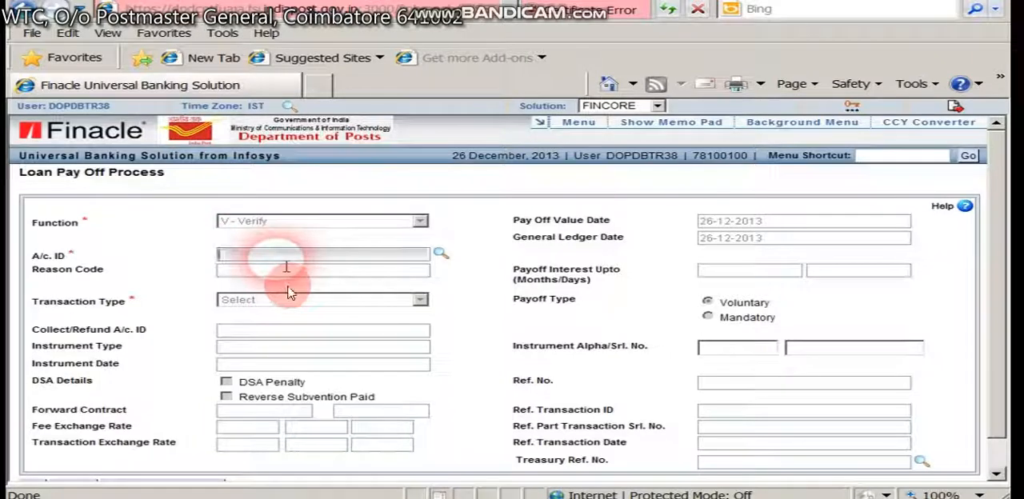
key(ctrl+v)
click(491, 331)
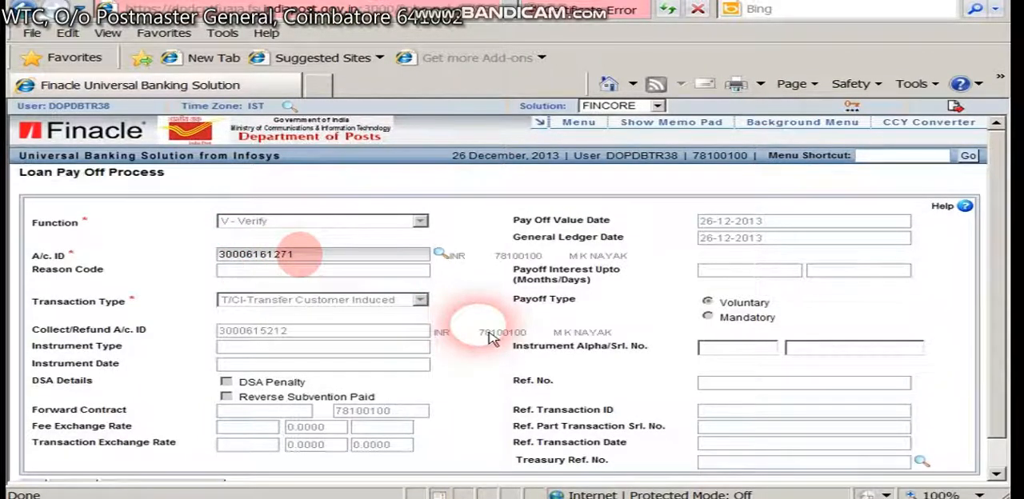
scroll(490, 334, down, 1)
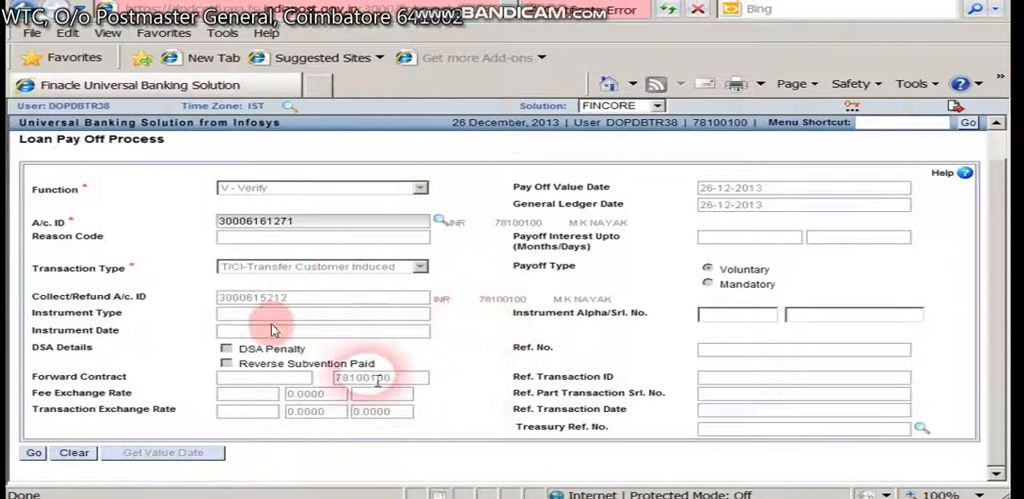
click(80, 453)
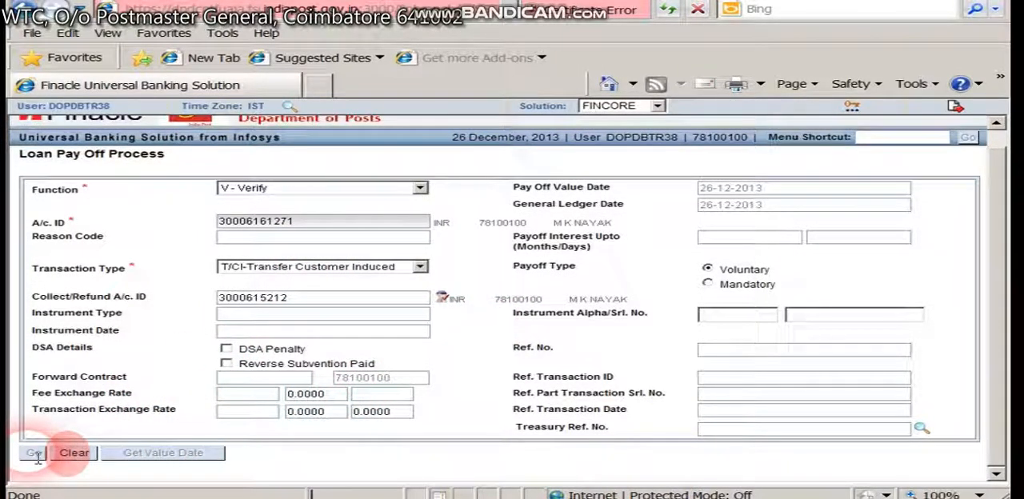
click(35, 454)
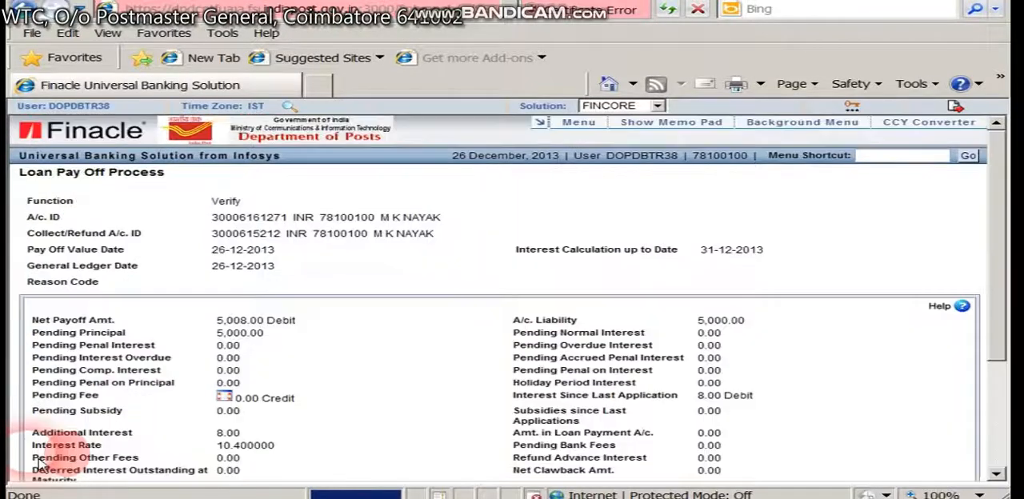
Create the payoff transaction for verification, submit it and accept the transfer limit exception.
scroll(214, 334, down, 5)
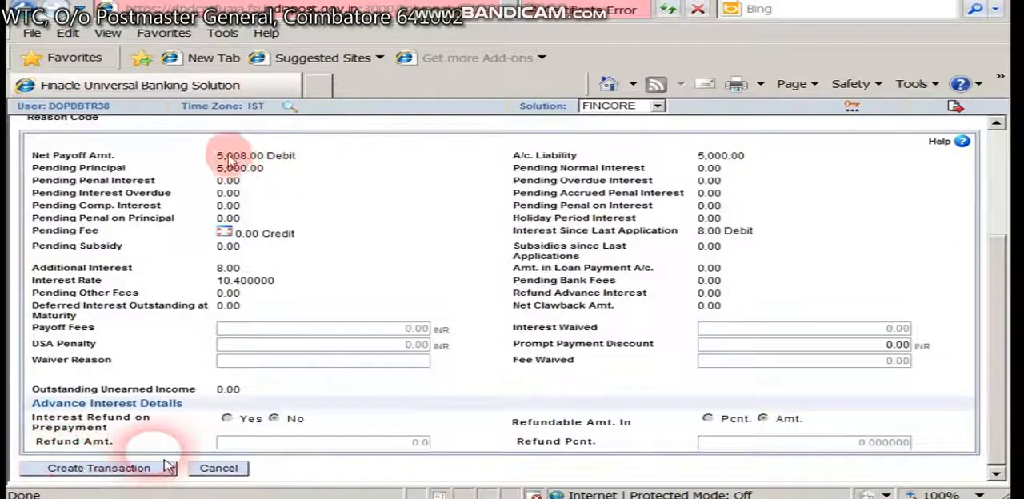
click(128, 472)
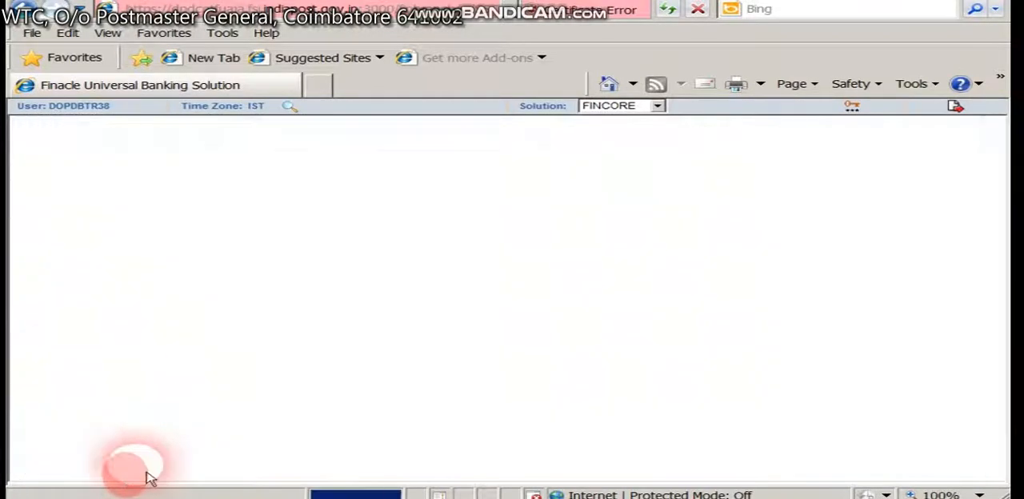
click(49, 380)
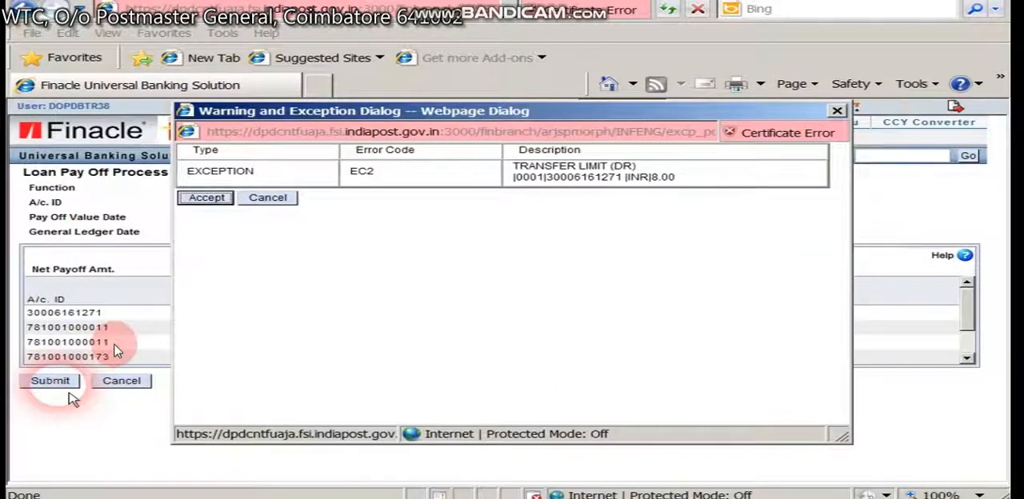
click(220, 201)
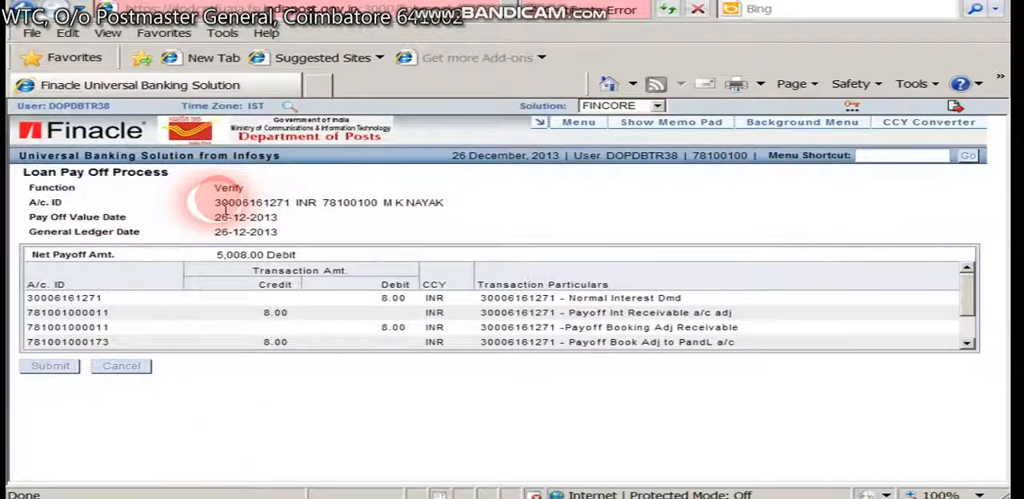
click(235, 261)
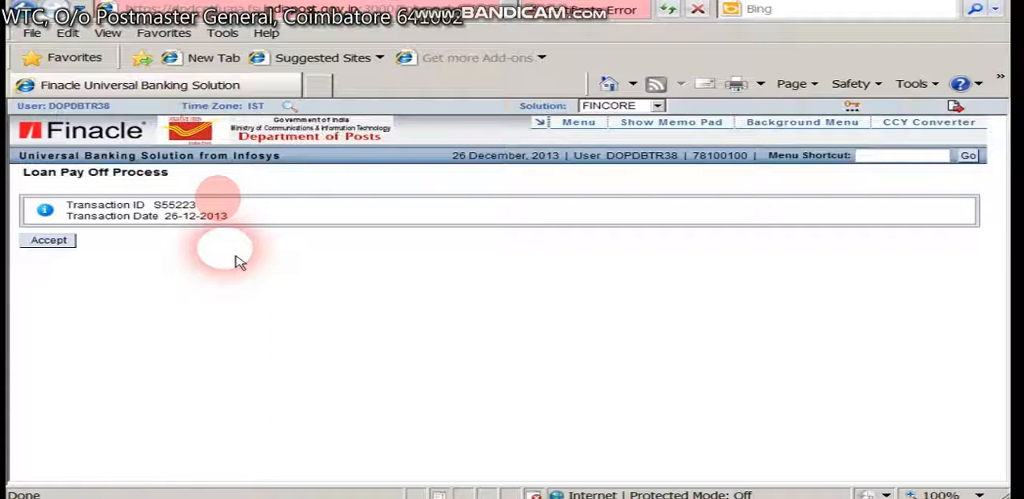
Open the HACLI transaction inquiry menu.
click(903, 156)
text(HACLI)
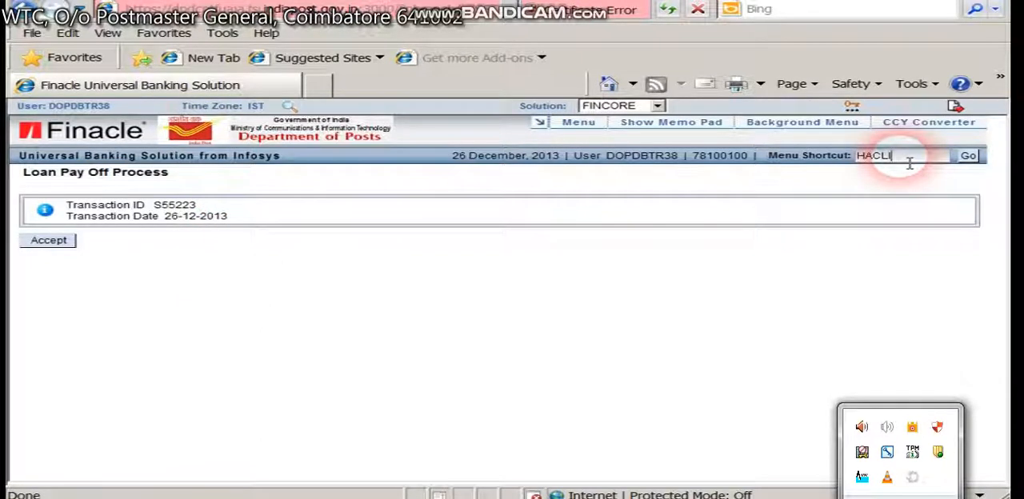
click(920, 350)
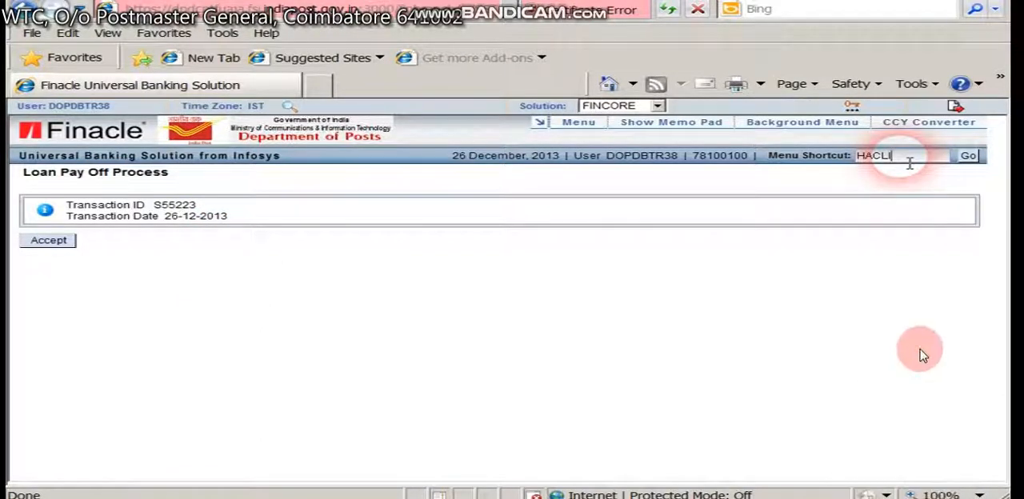
click(968, 155)
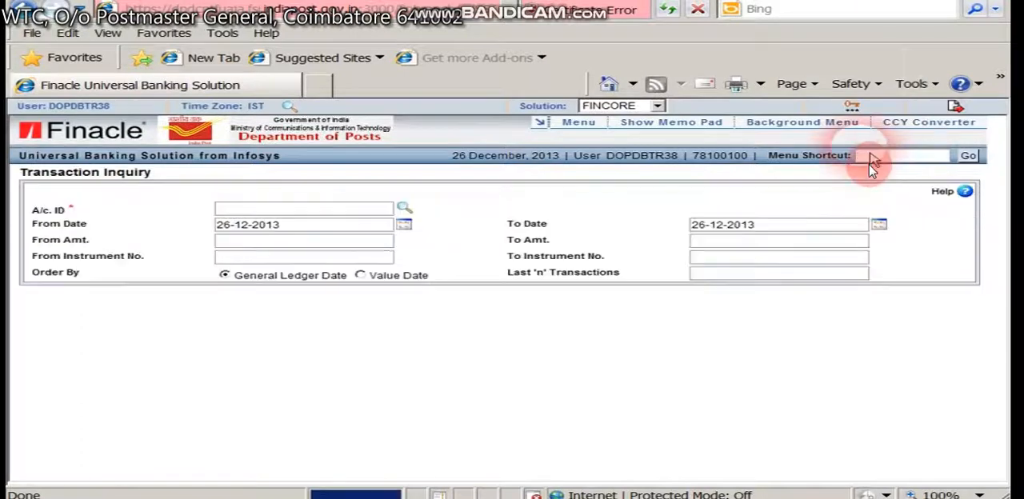
Look up the RD loan account by its account number and review its balance and payoff transactions.
click(640, 212)
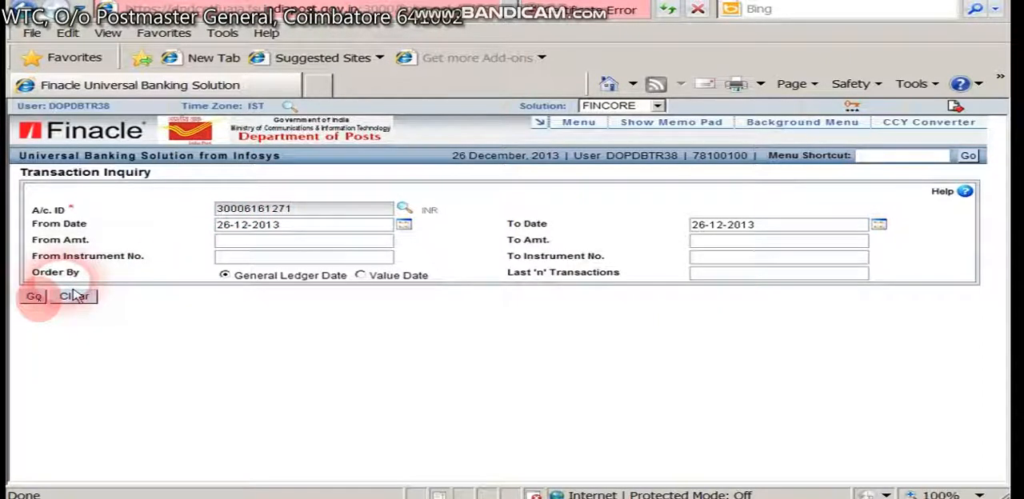
click(34, 296)
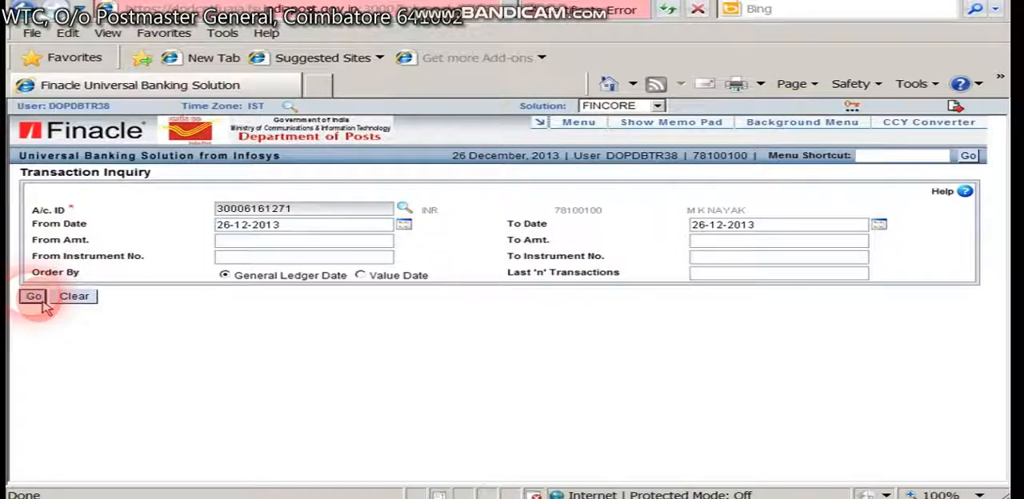
click(36, 298)
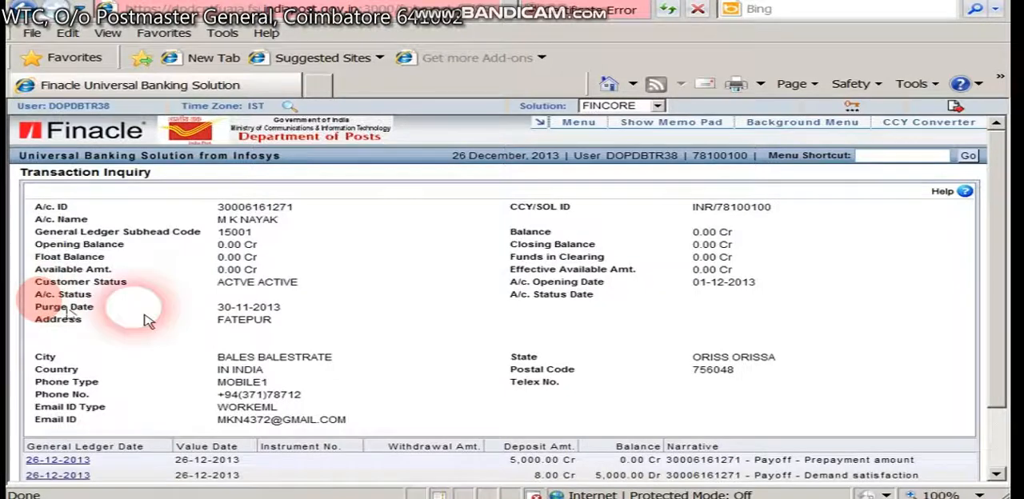
scroll(64, 320, down, 3)
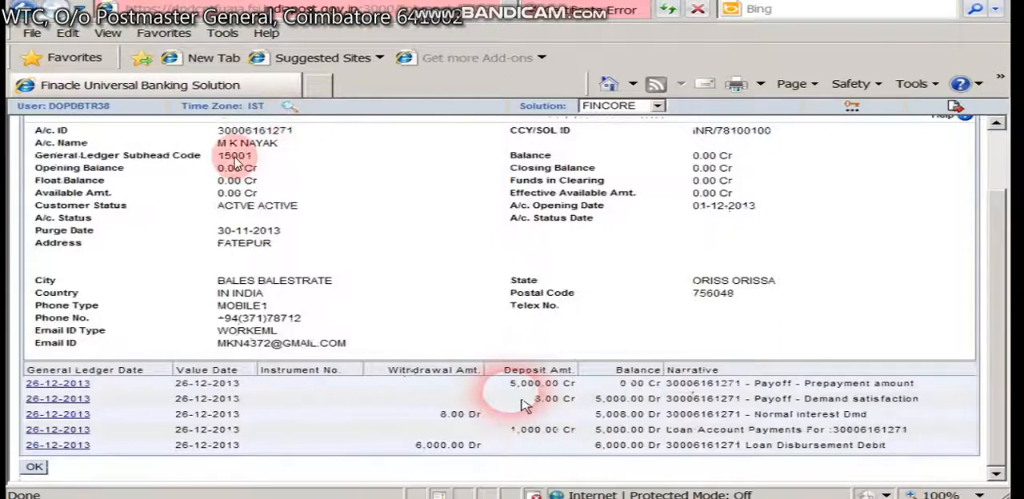
Highlight the menu name CAACLA in the Word notes, and in Finacle open that menu with the function Z - Close.
key(alt+Tab)
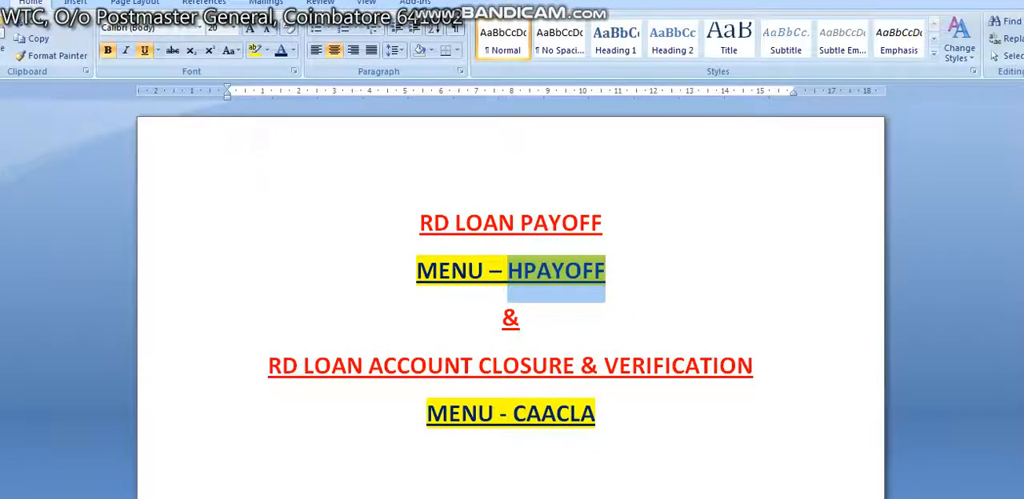
drag(513, 414, 552, 471)
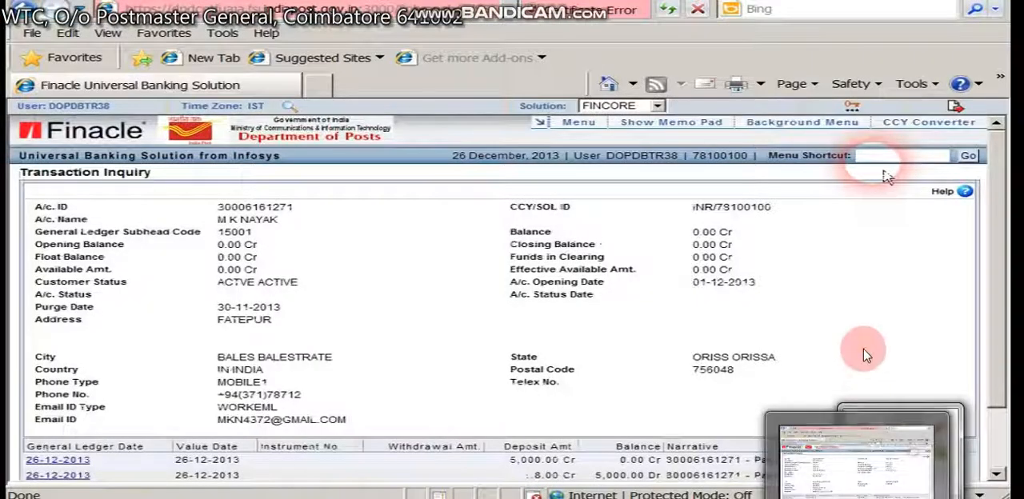
click(864, 354)
key(space)
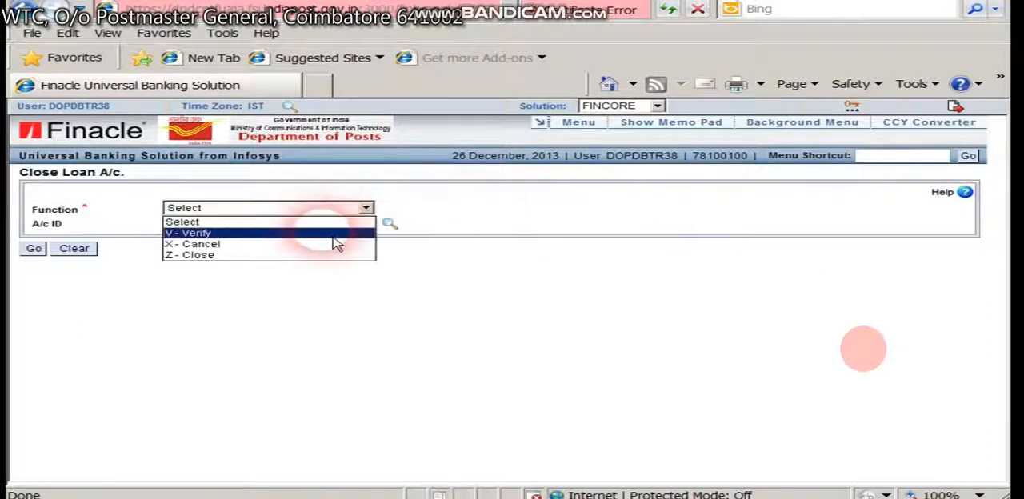
click(315, 256)
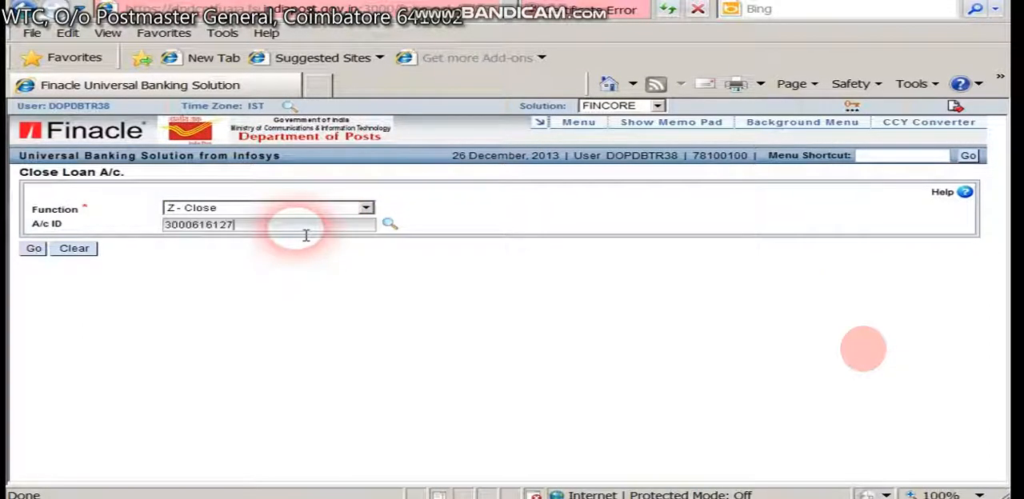
Enter the RD loan account number as the A/c ID and proceed to the closure details.
click(304, 230)
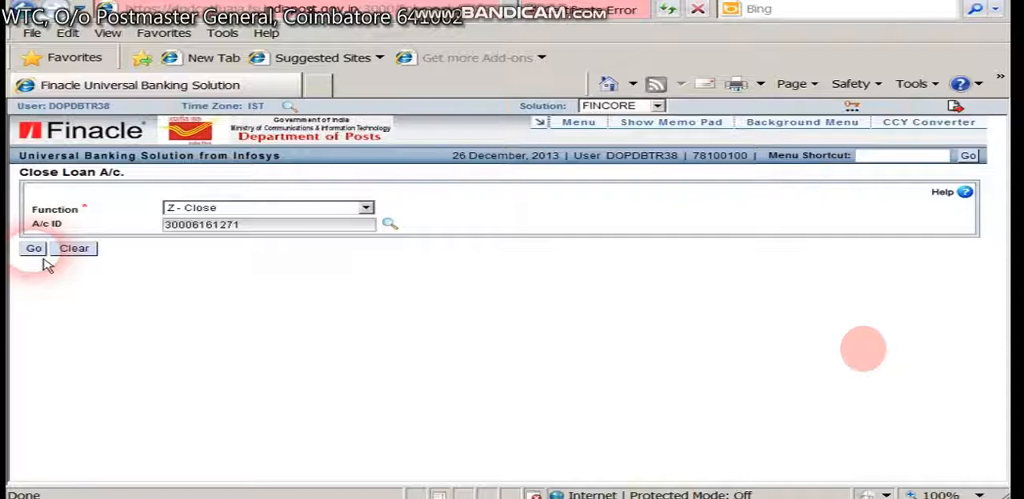
click(40, 254)
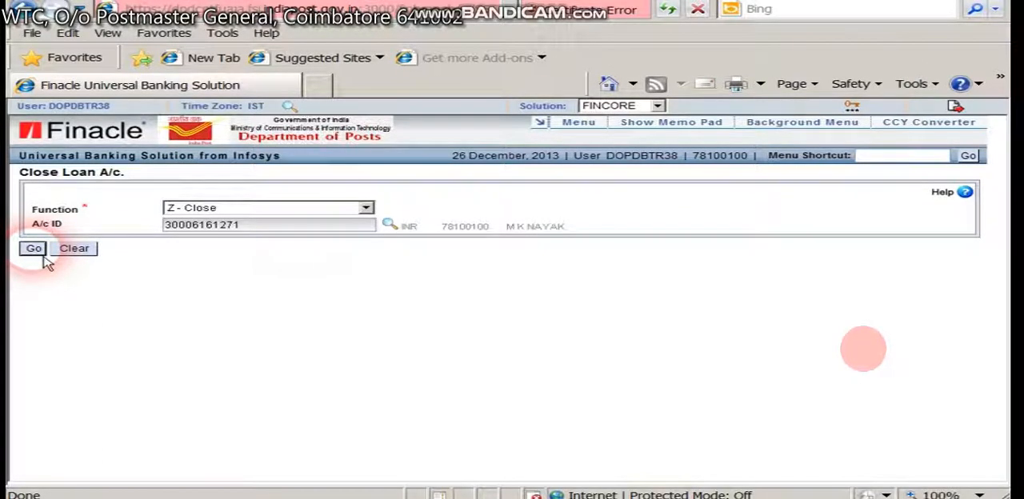
click(34, 248)
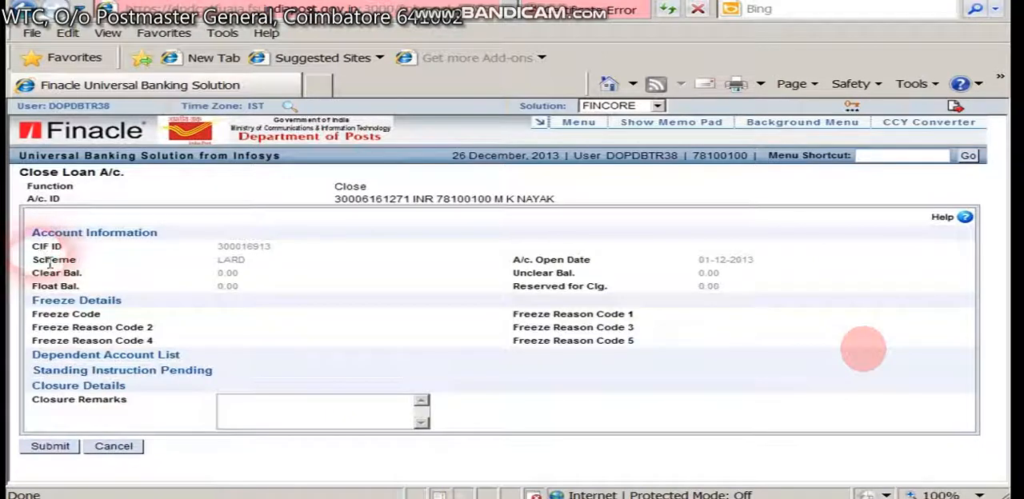
Set the closure remarks to LOAN CLOSURE and submit the loan account closure.
click(240, 408)
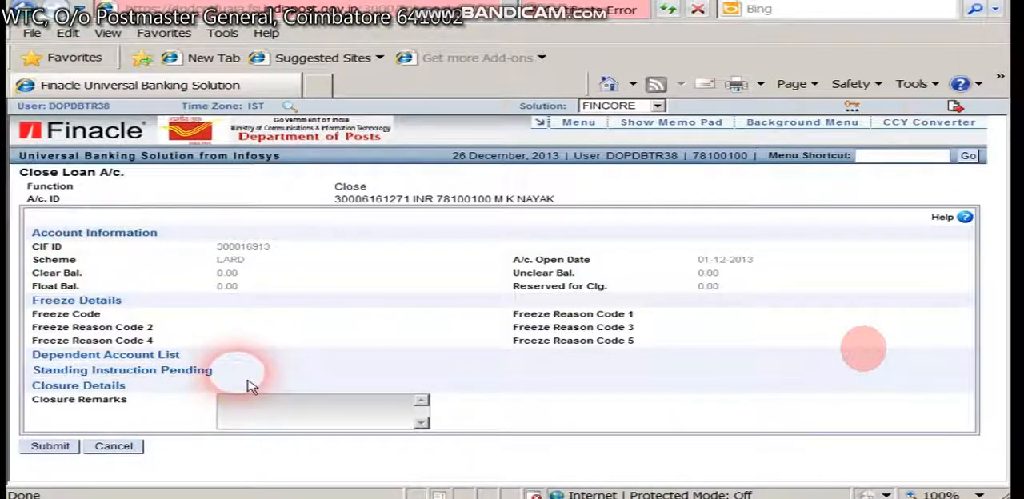
text(LOA)
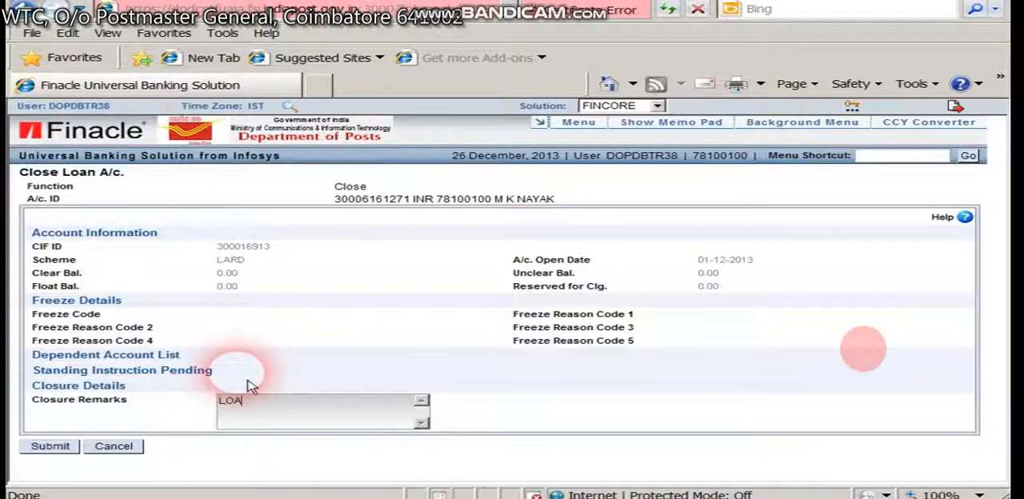
text(N CLOSURE)
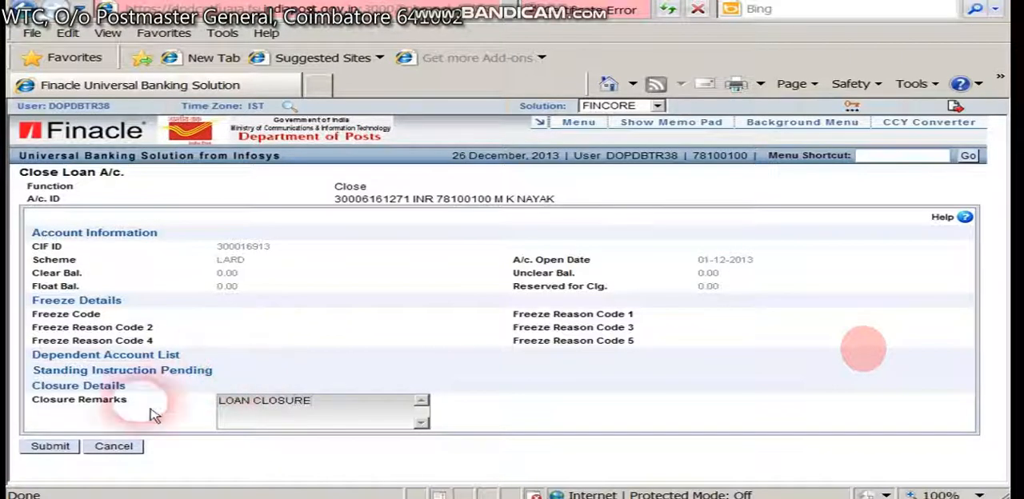
click(56, 451)
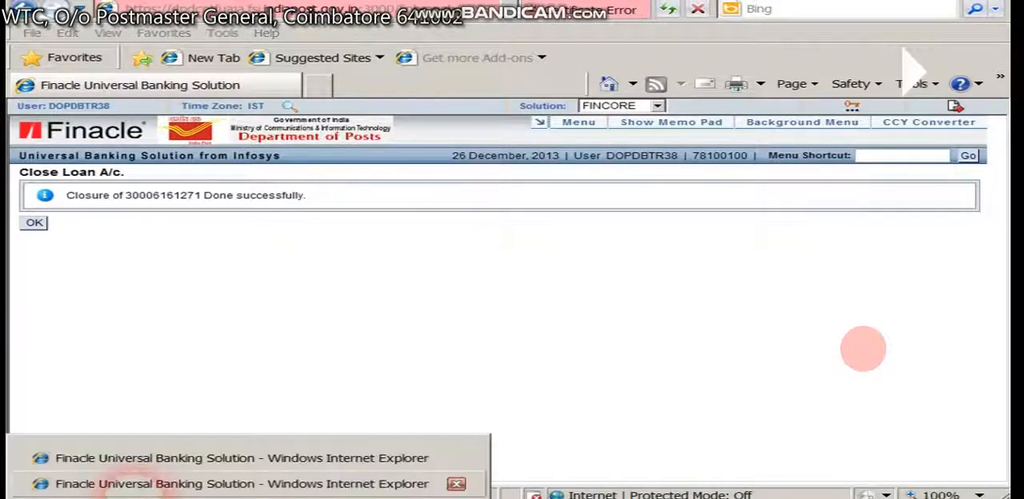
Switch to the other Finacle window, signed in as the verifying user, and open CAACLA, accepting the loss of entered data.
click(144, 484)
click(896, 165)
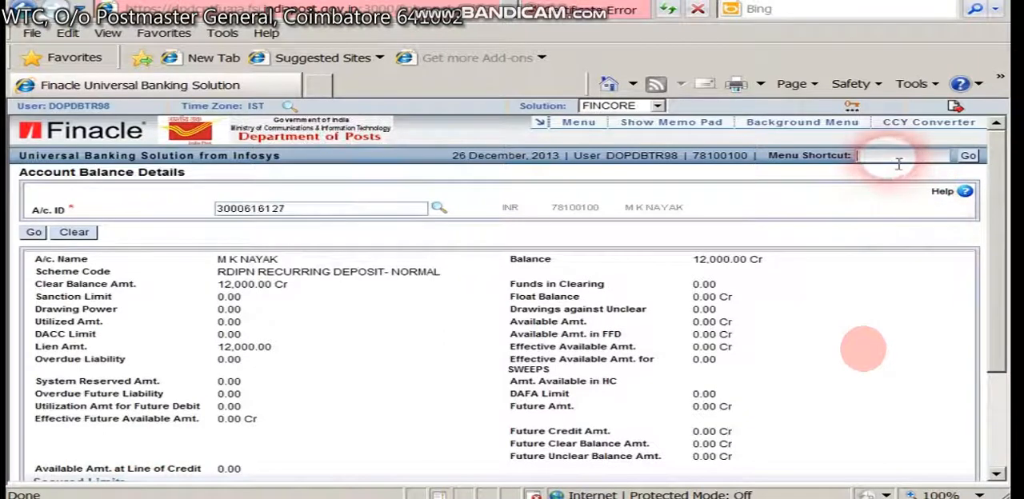
text(CAACLA)
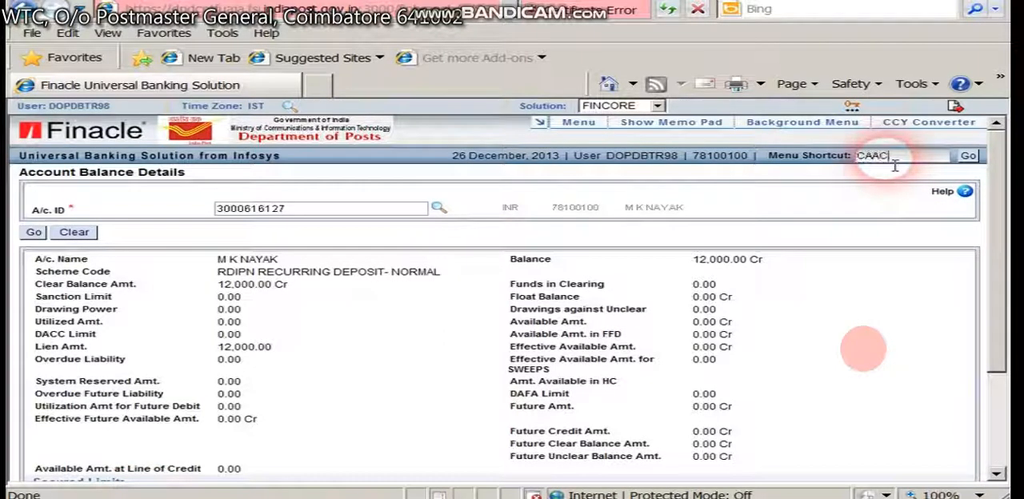
click(968, 156)
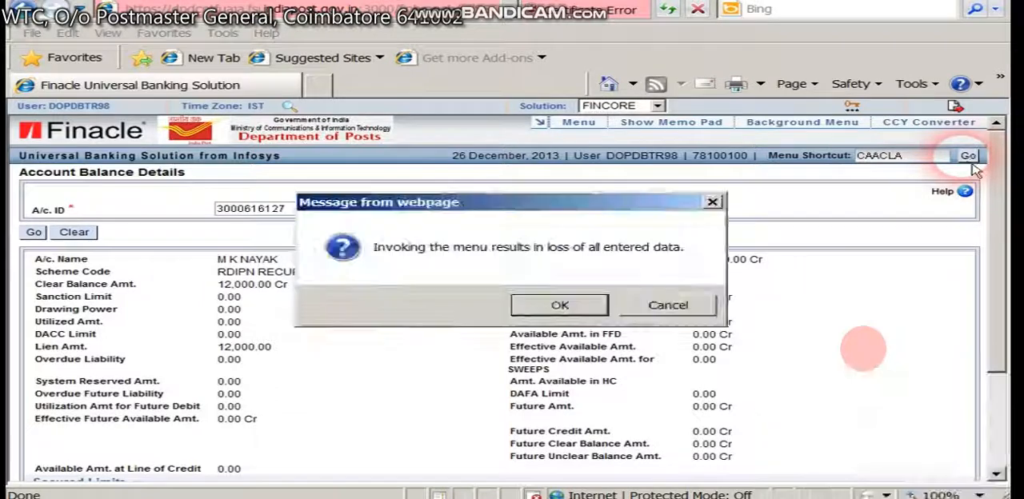
click(560, 305)
Set the function to V - Verify, enter the RD loan account number as the A/c ID, and submit the closure verification.
click(268, 209)
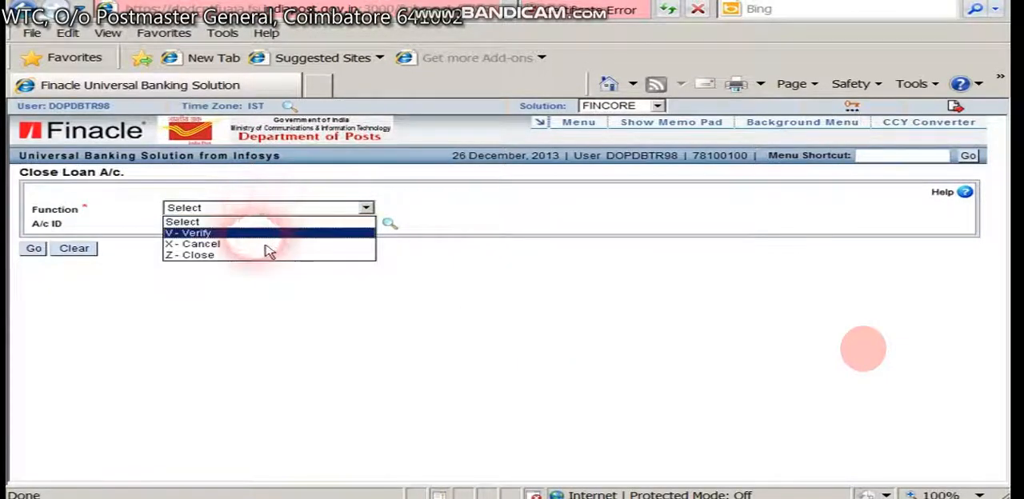
click(265, 232)
click(269, 226)
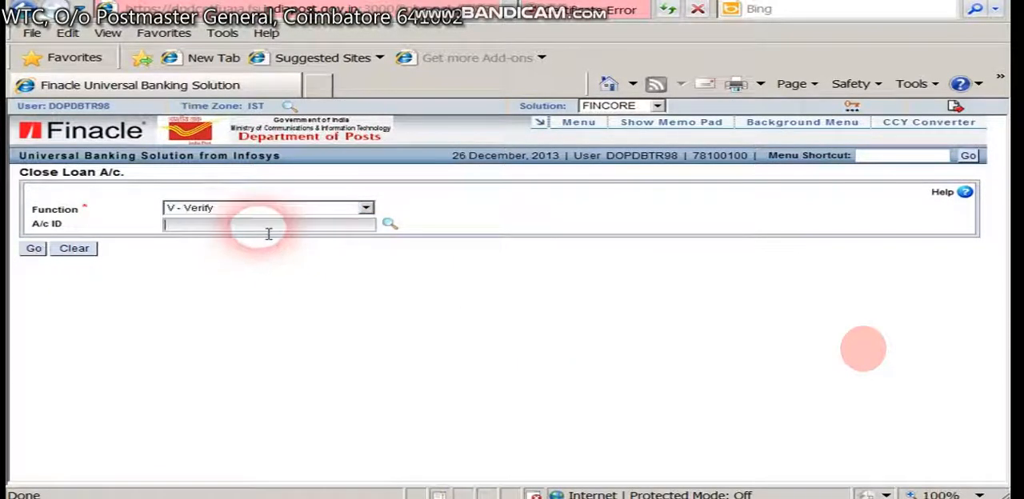
key(ctrl+v)
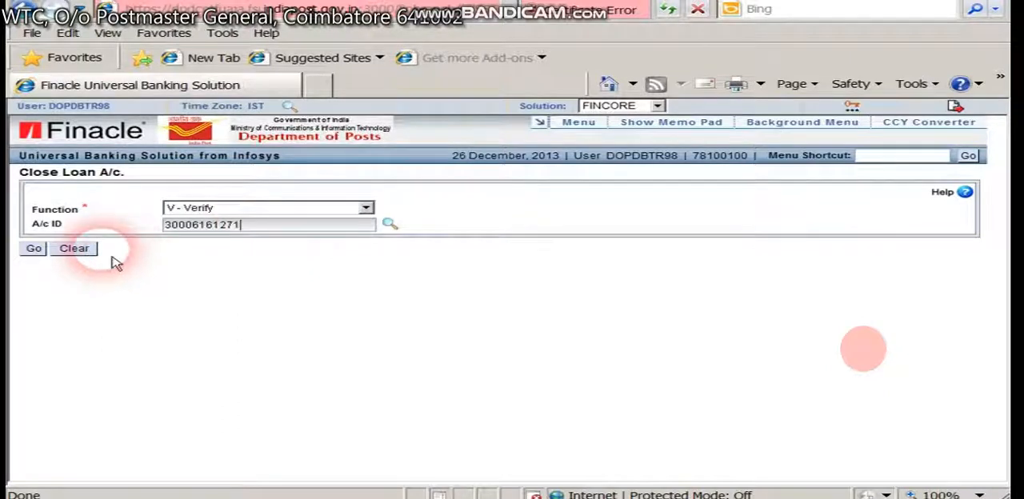
key(space)
key(space)
click(45, 253)
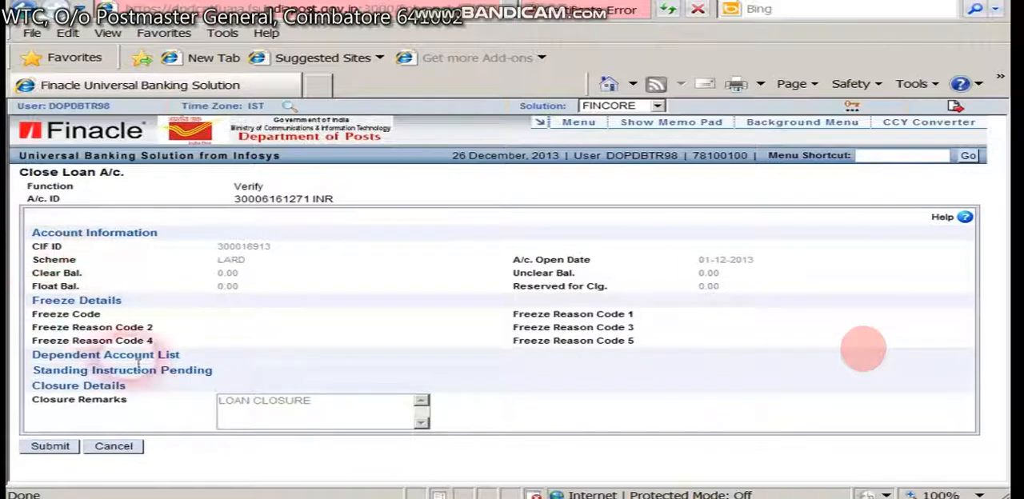
click(63, 458)
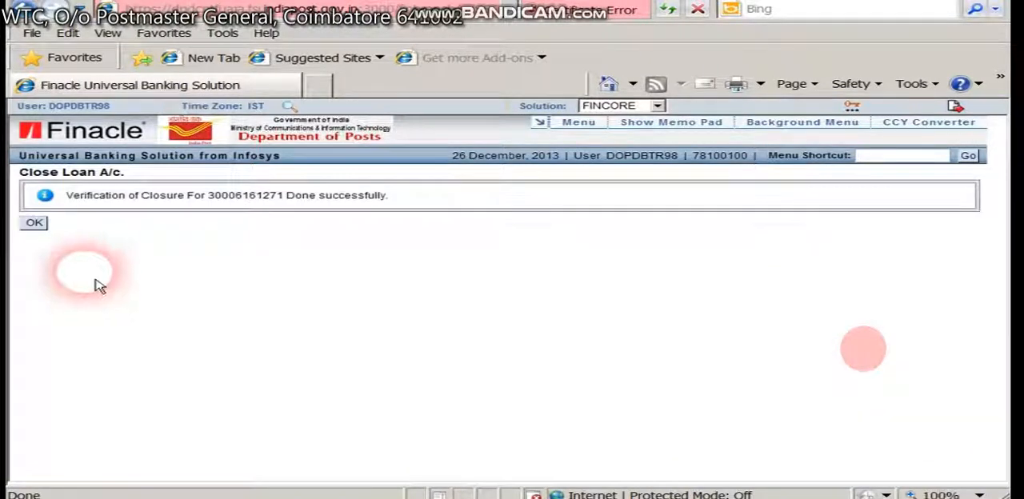